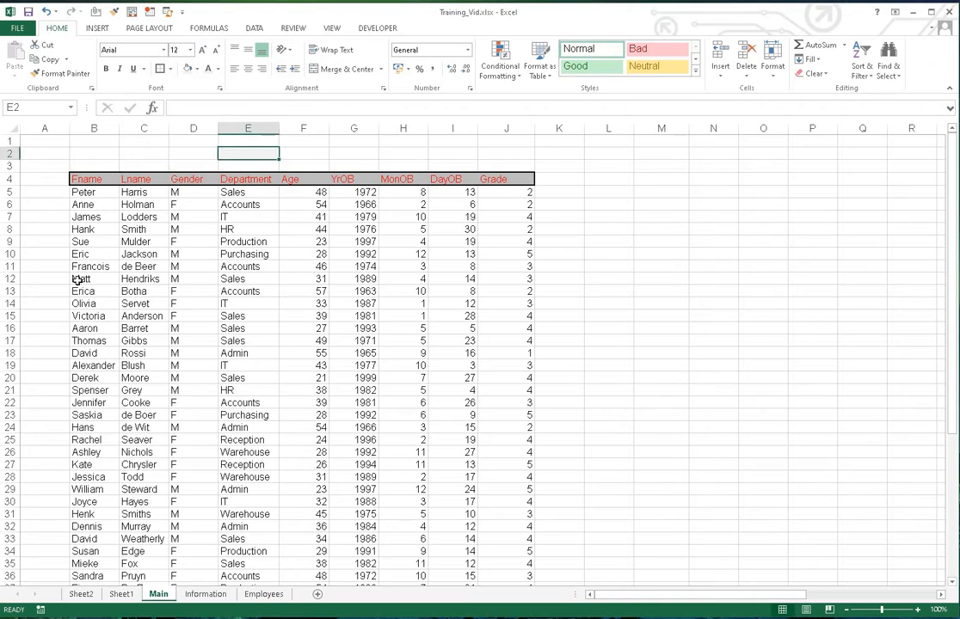
- Format cells B12:J12 with a thick box border, a light blue fill and a light font color
drag(79, 278, 150, 291)
drag(421, 282, 577, 274)
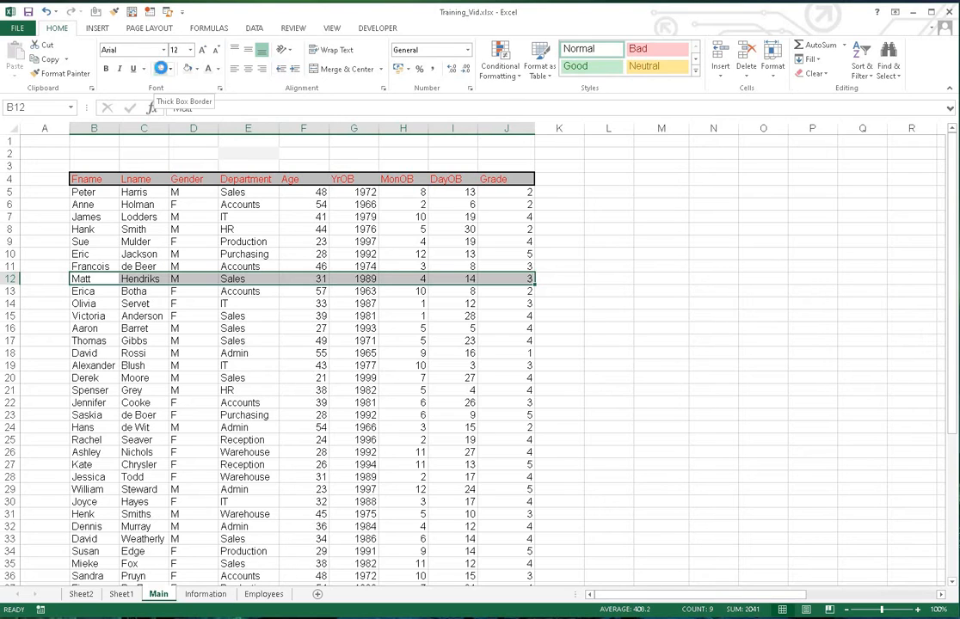
click(160, 68)
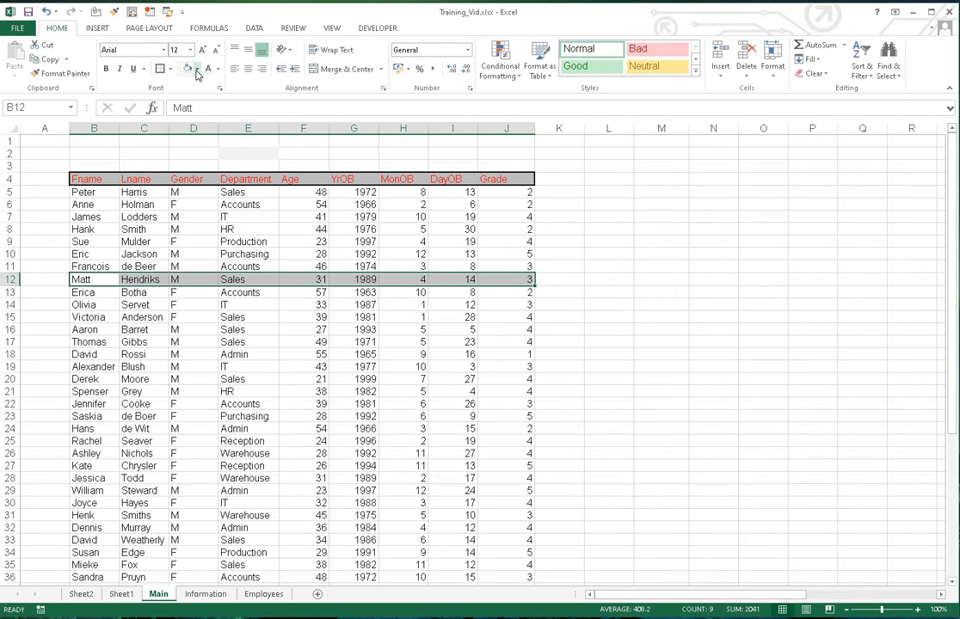
click(196, 70)
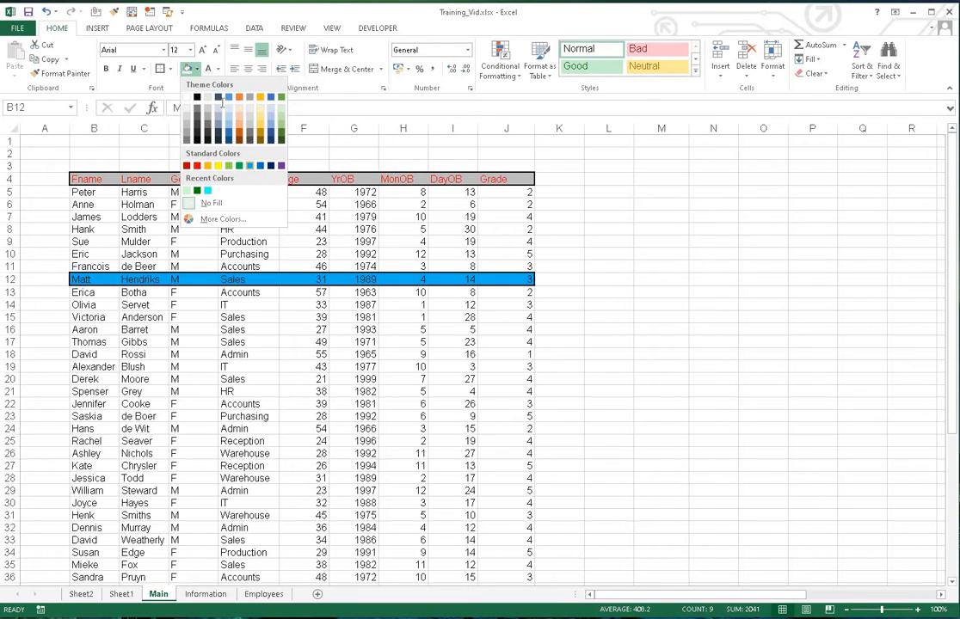
click(249, 166)
click(219, 69)
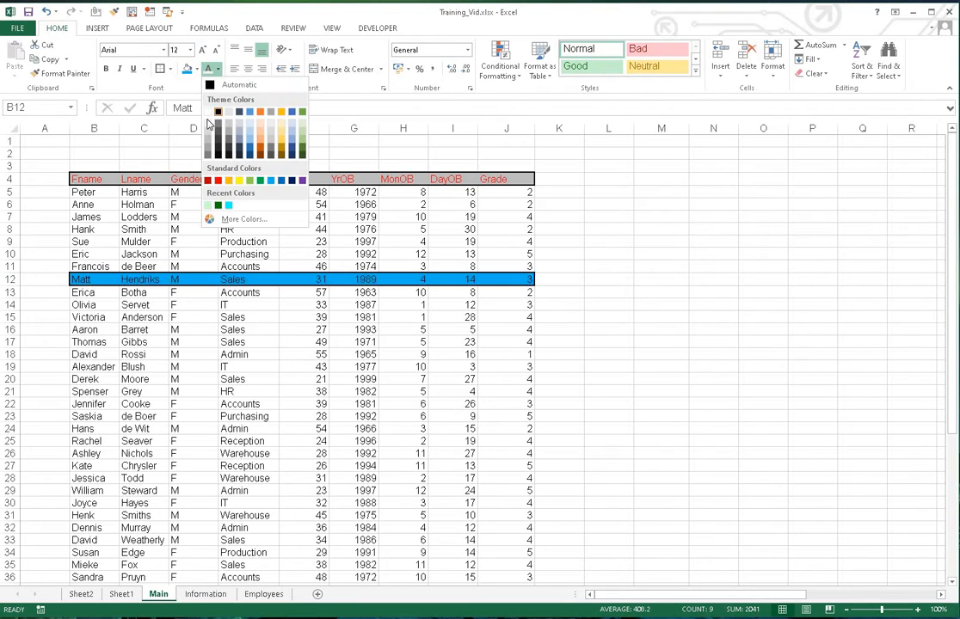
click(245, 303)
click(248, 304)
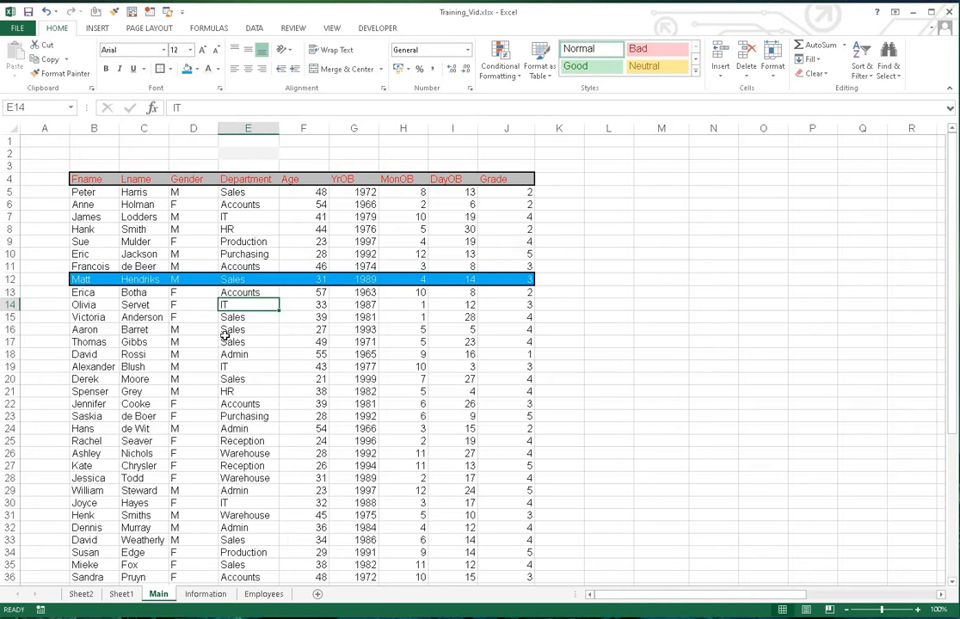
- Copy the formatting of B12:J12 onto the other Sales rows, B15:J15 and B16:J17, with Format Painter
drag(86, 279, 506, 285)
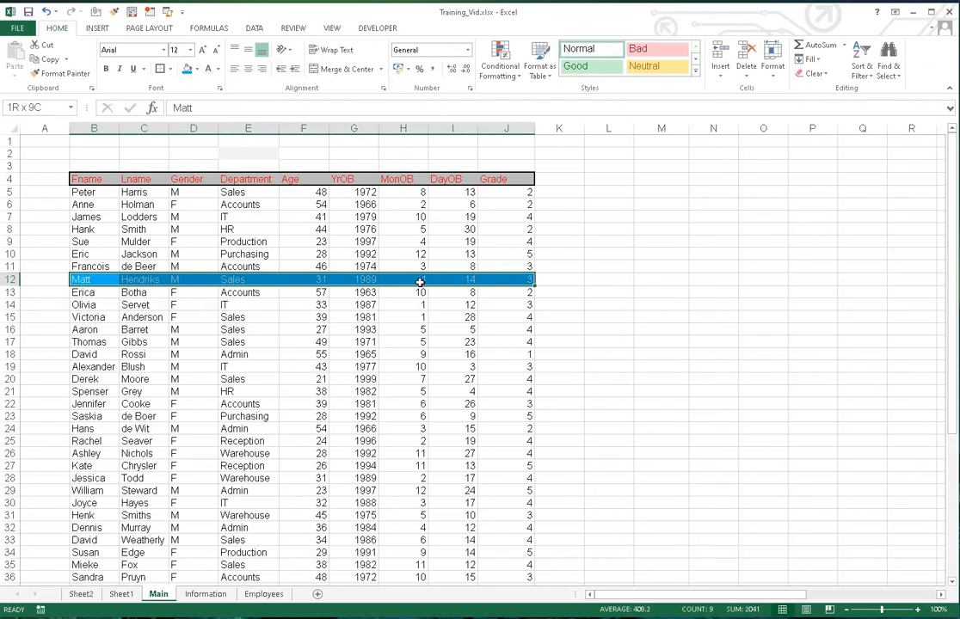
click(66, 74)
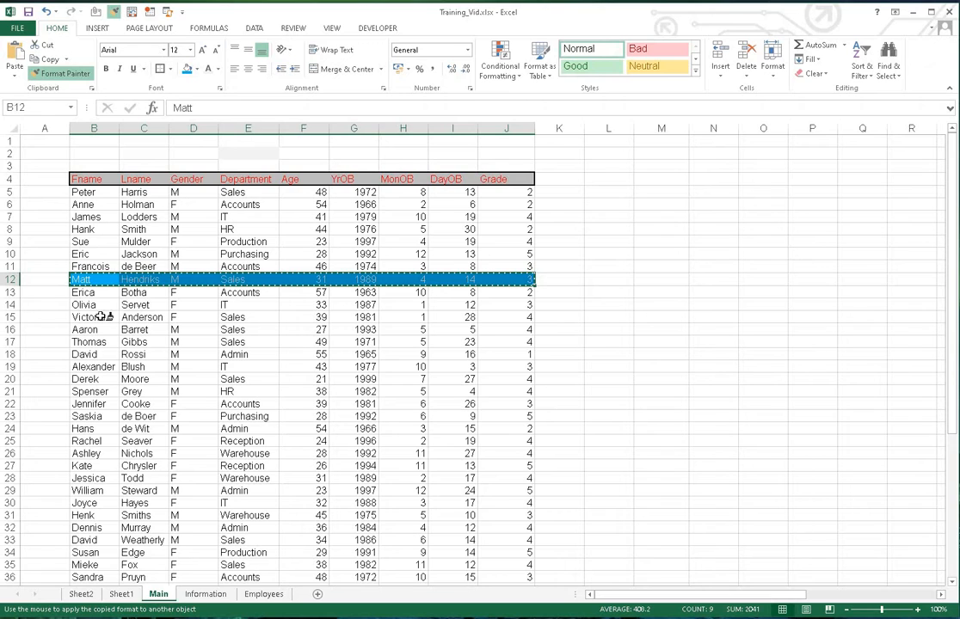
drag(94, 317, 500, 314)
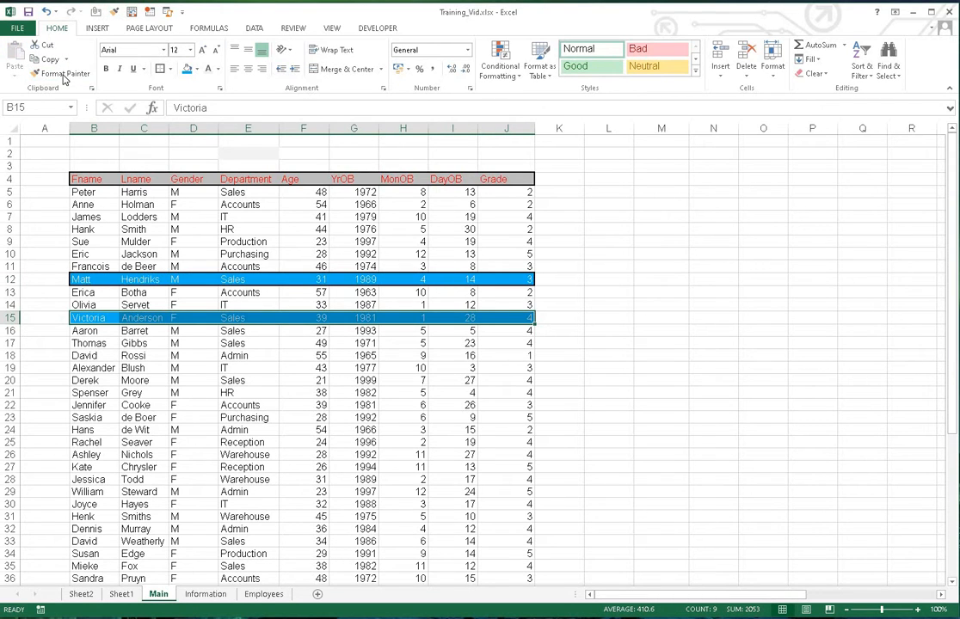
click(63, 75)
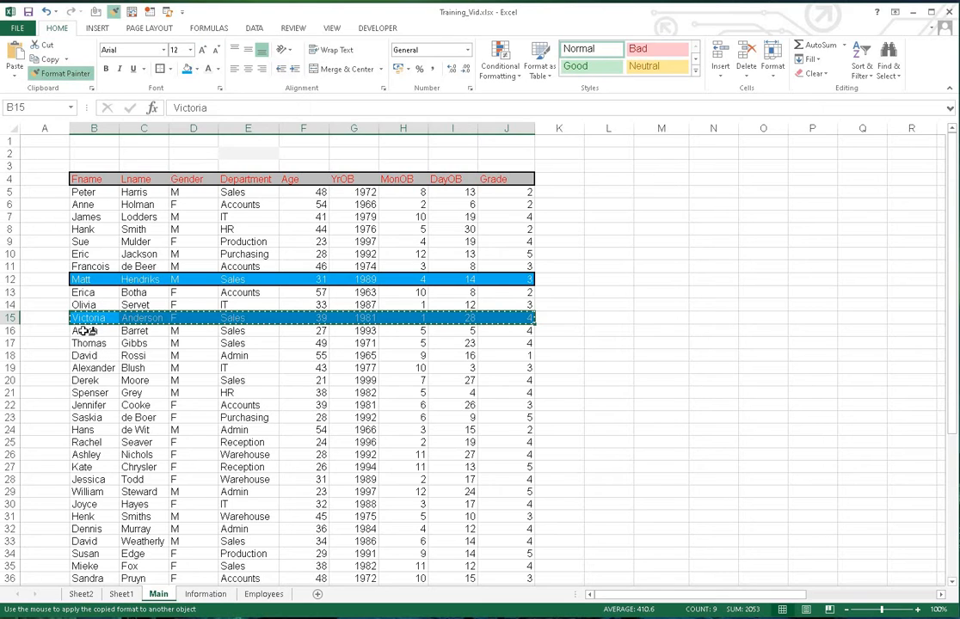
mouse_move(84, 330)
mouse_down()
mouse_move(421, 318)
mouse_move(499, 330)
mouse_move(505, 345)
mouse_move(483, 362)
mouse_up()
click(353, 406)
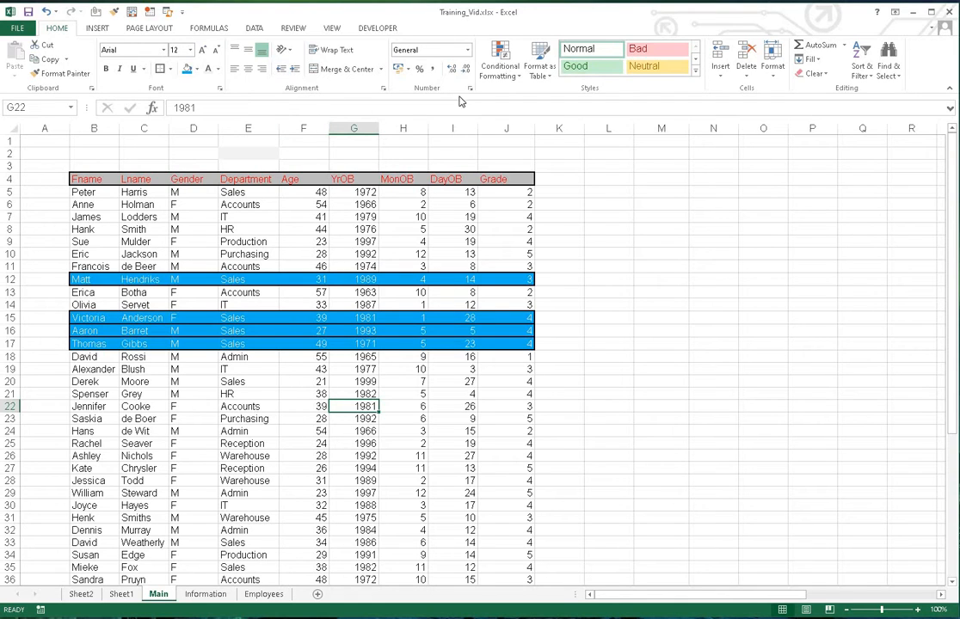
- Add a Text That Contains rule to myRange, highlighting the first name from B5 with Light Red Fill with Dark Red Text
click(62, 107)
click(71, 107)
click(26, 168)
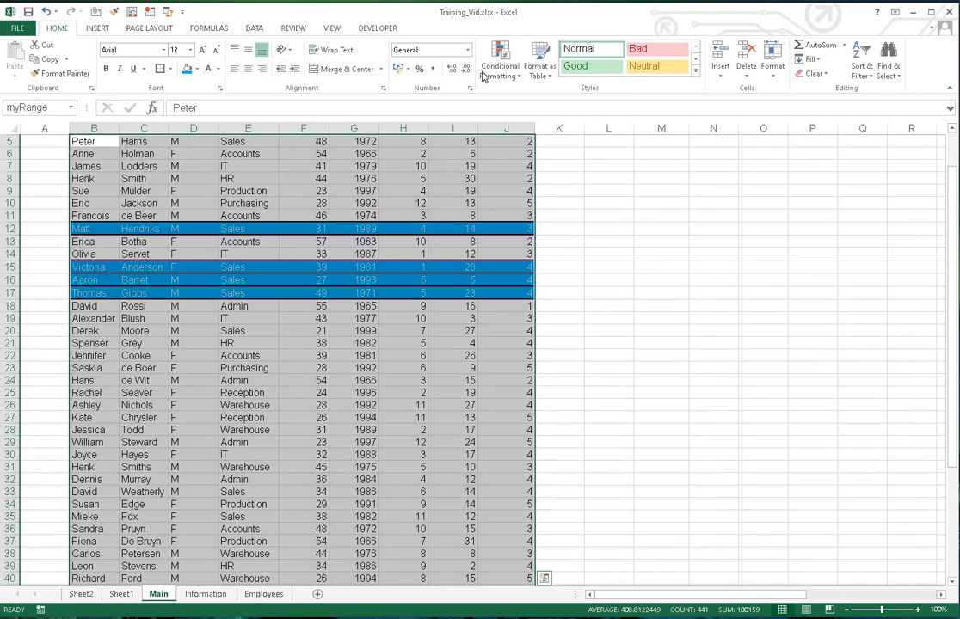
click(508, 77)
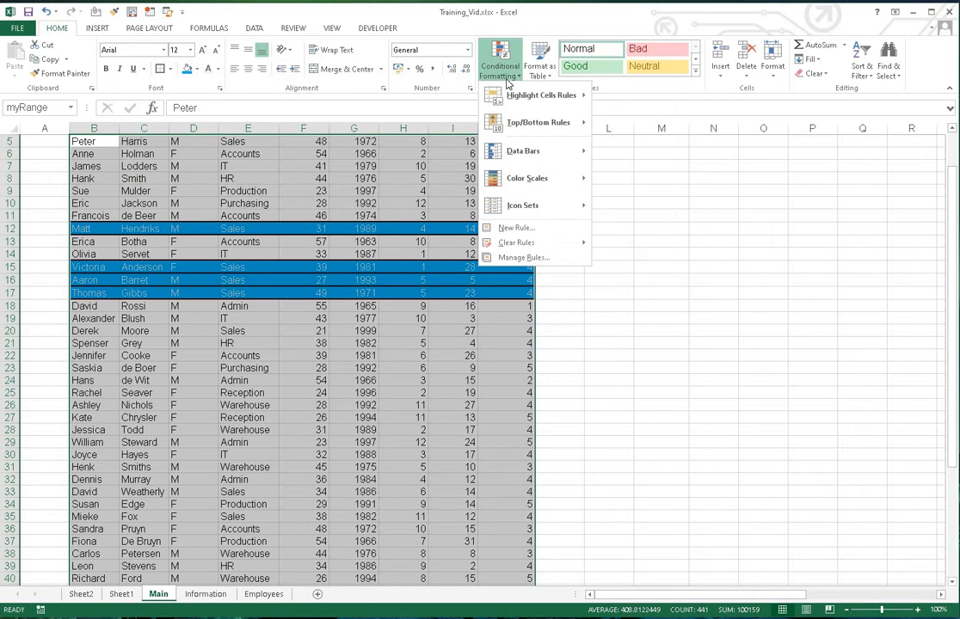
mouse_move(508, 92)
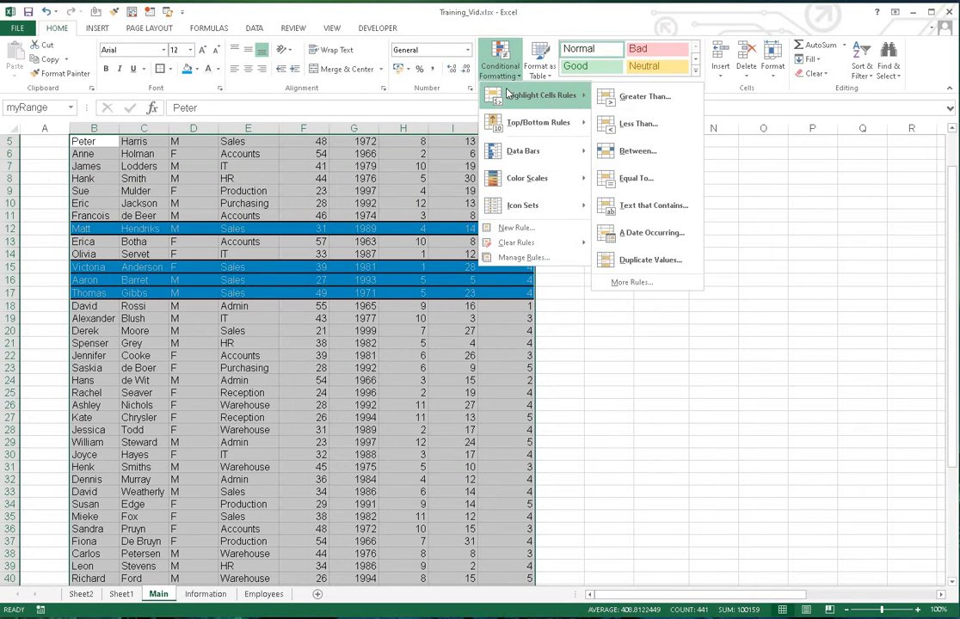
click(641, 207)
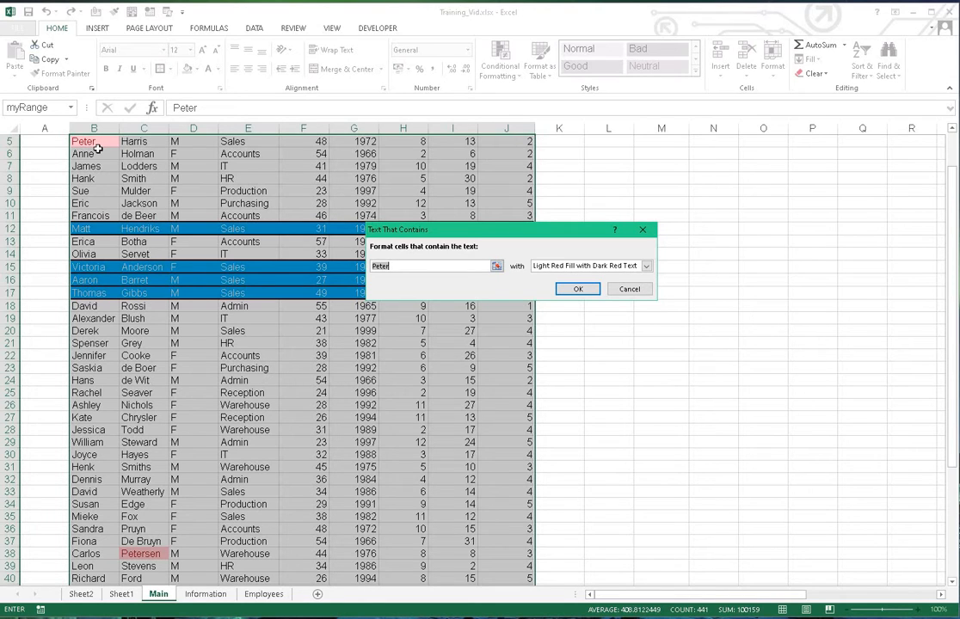
click(590, 289)
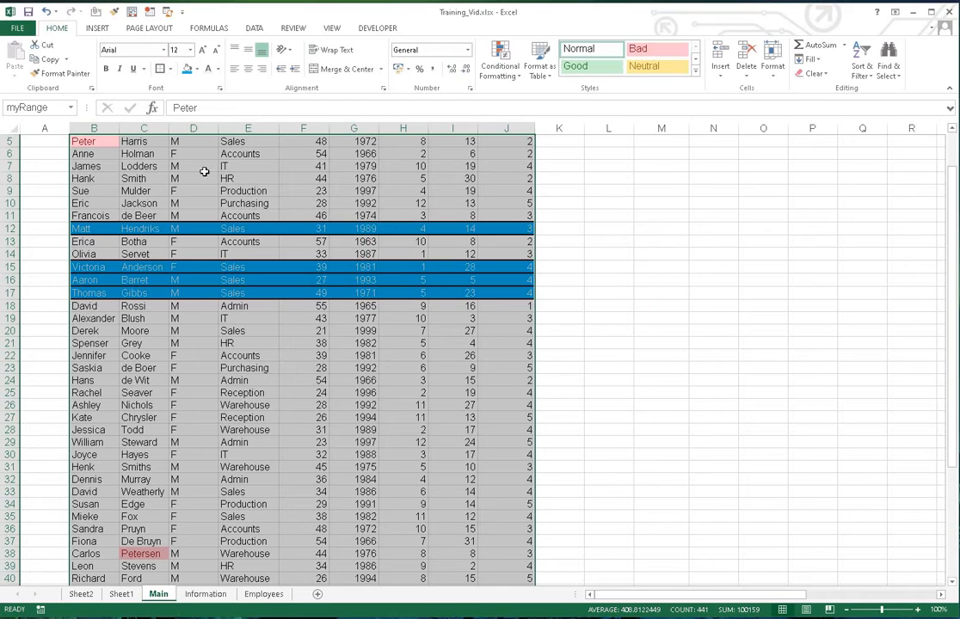
- Examine the conditionally highlighted name cells in the table and compare them with the manually formatted Sales rows
click(87, 141)
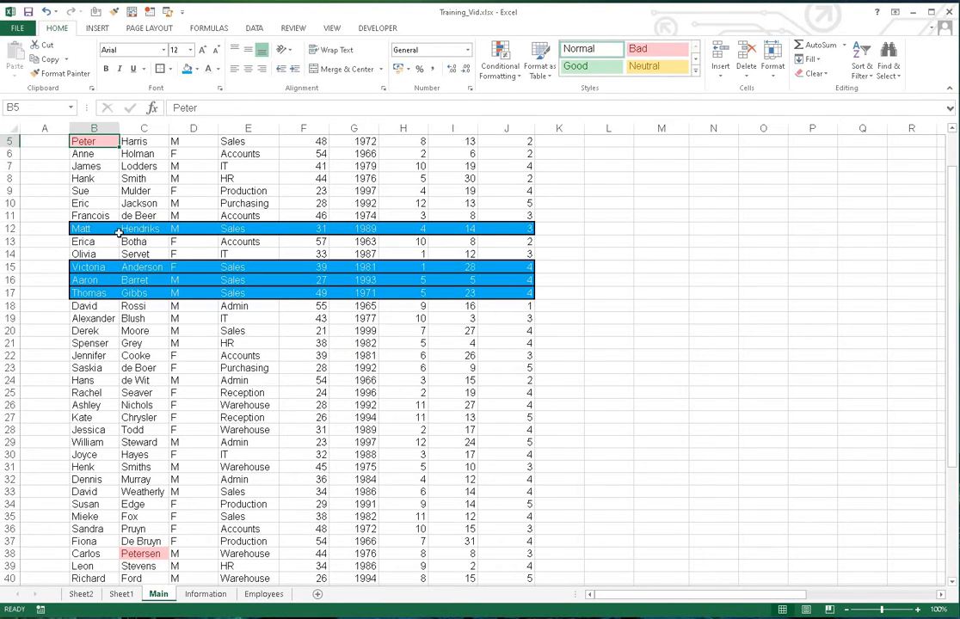
click(128, 553)
scroll(134, 436, down, 2)
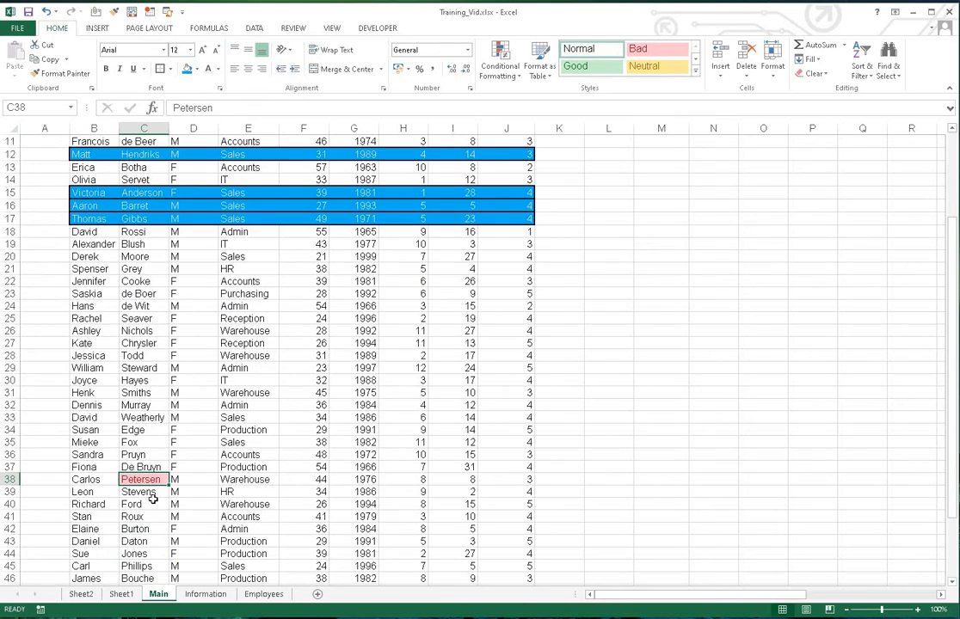
scroll(90, 345, up, 1)
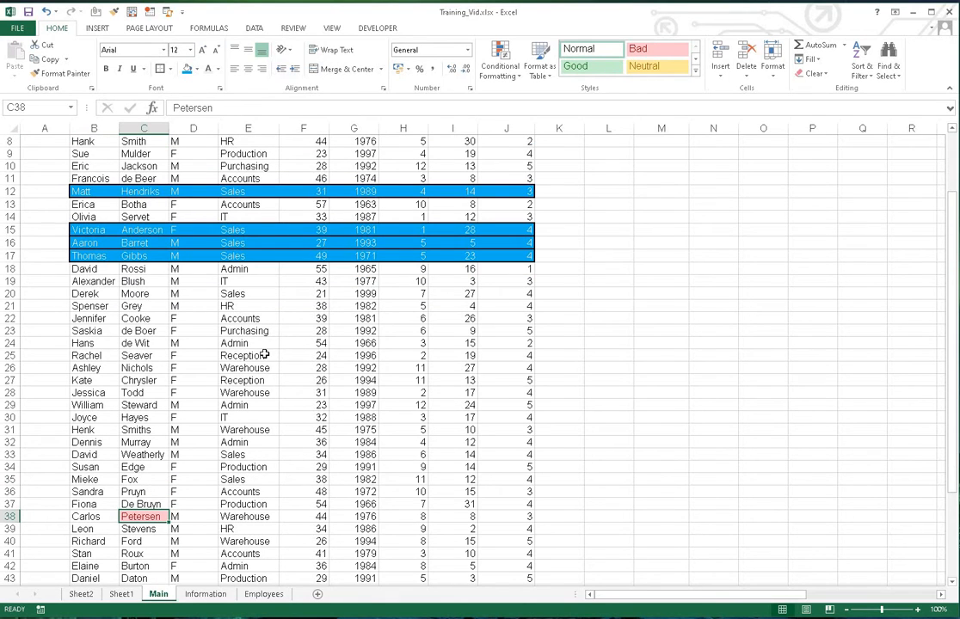
scroll(212, 278, up, 2)
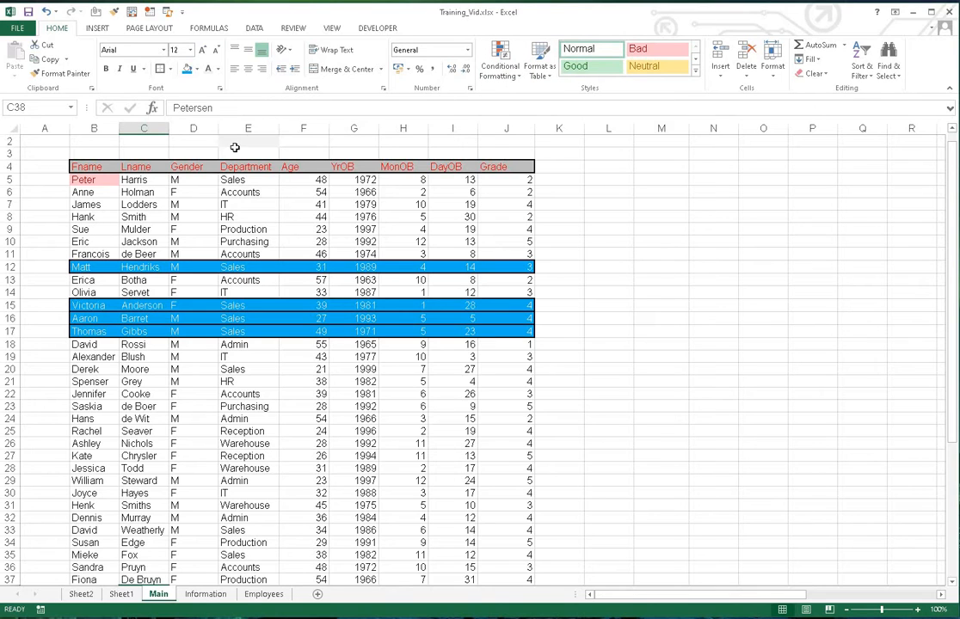
click(86, 266)
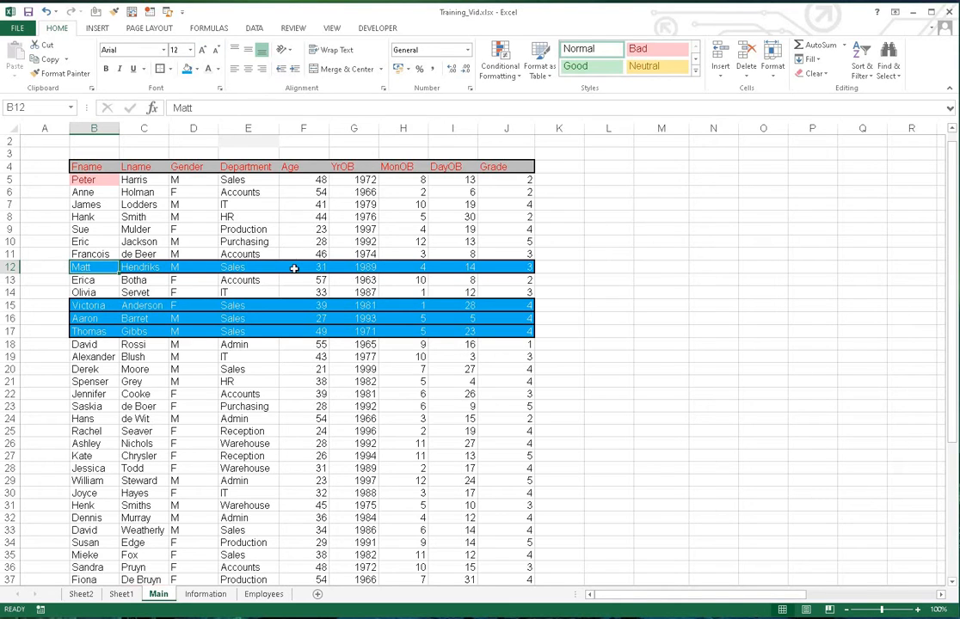
click(91, 181)
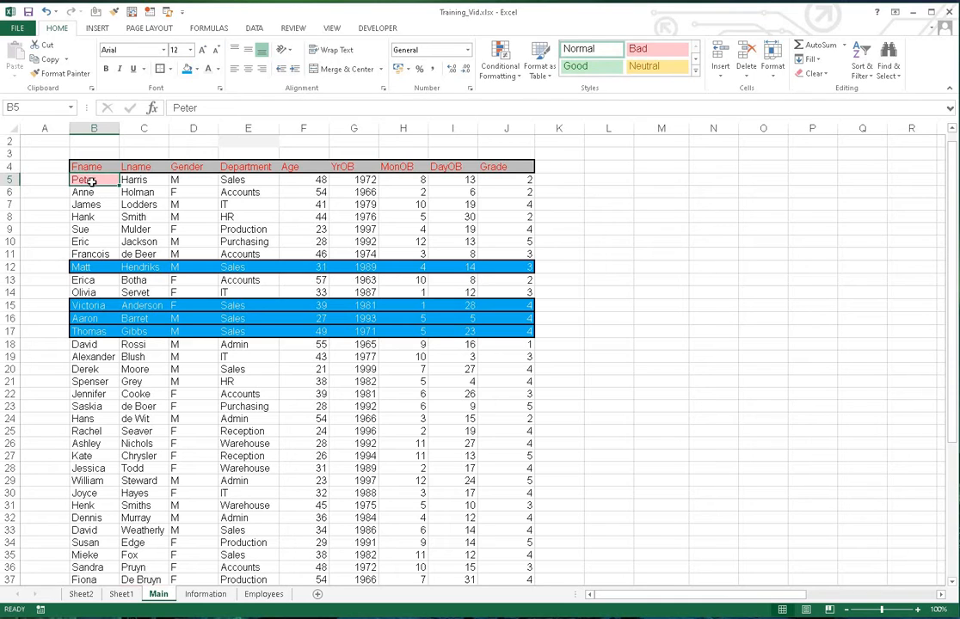
scroll(188, 430, down, 1)
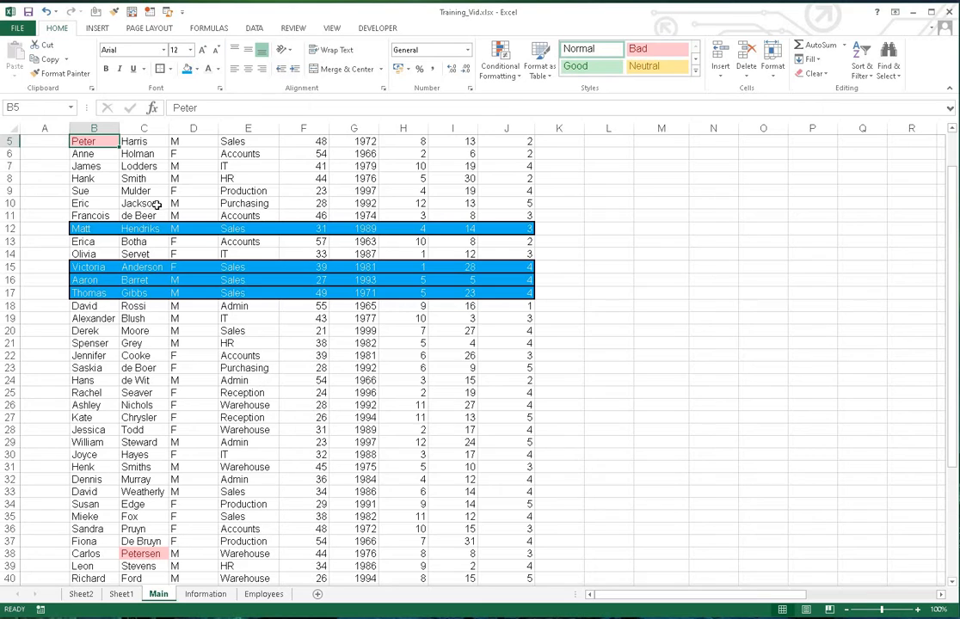
scroll(158, 204, up, 2)
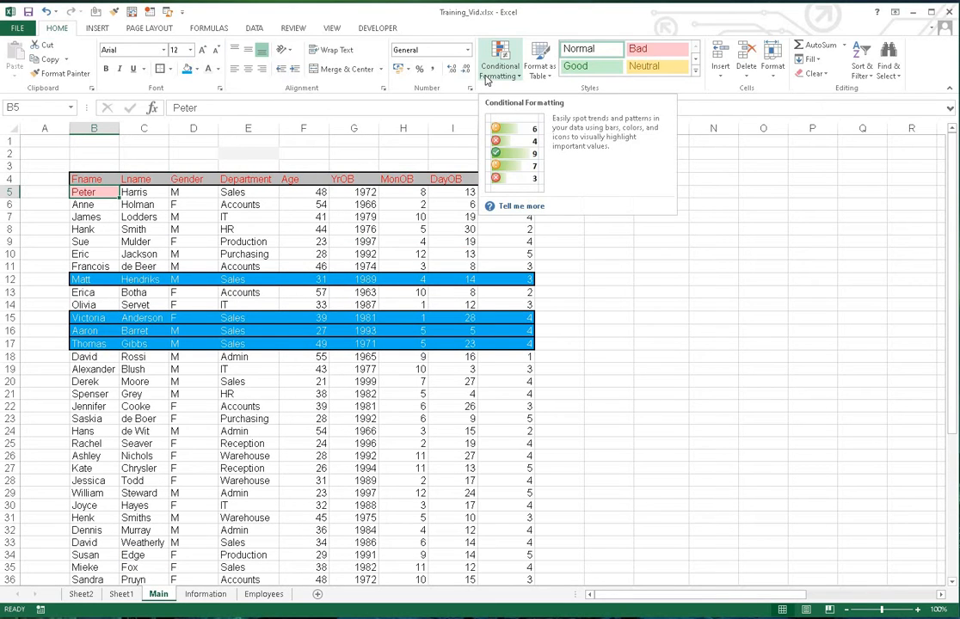
- Clear the conditional formatting from the named range myRange using Quick Analysis
click(71, 107)
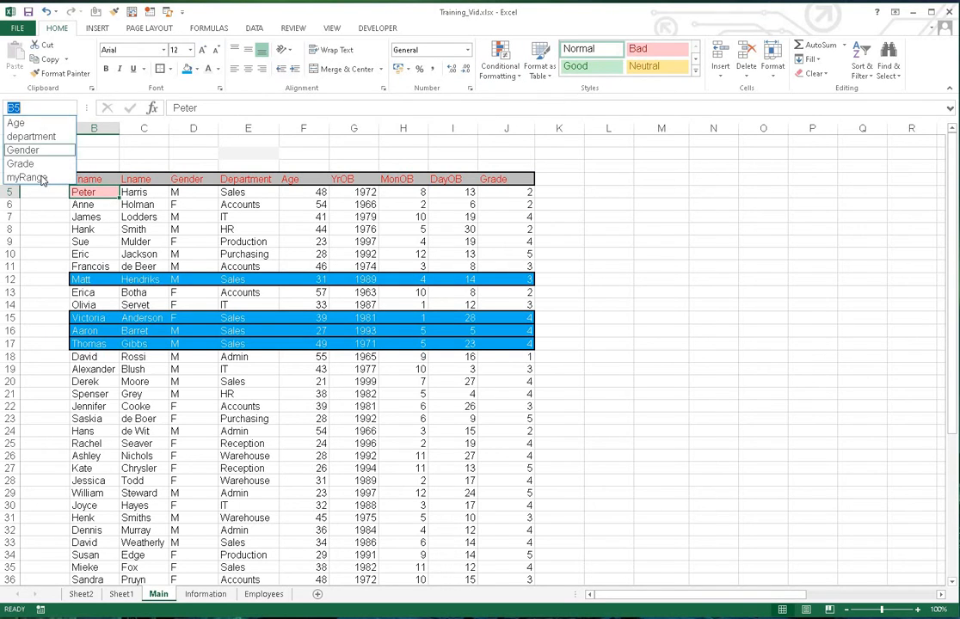
click(43, 158)
right_click(165, 184)
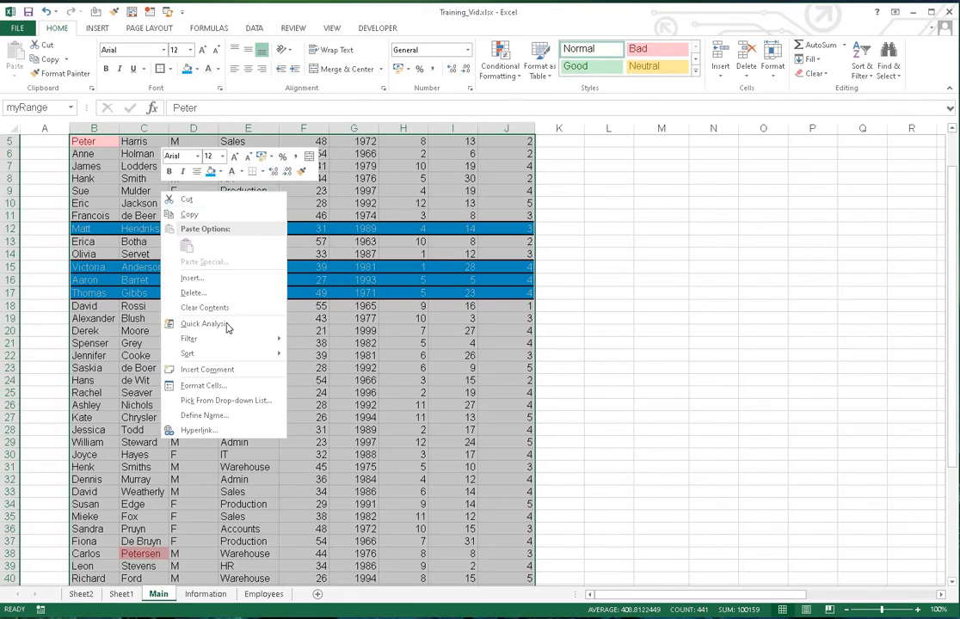
click(220, 326)
click(637, 527)
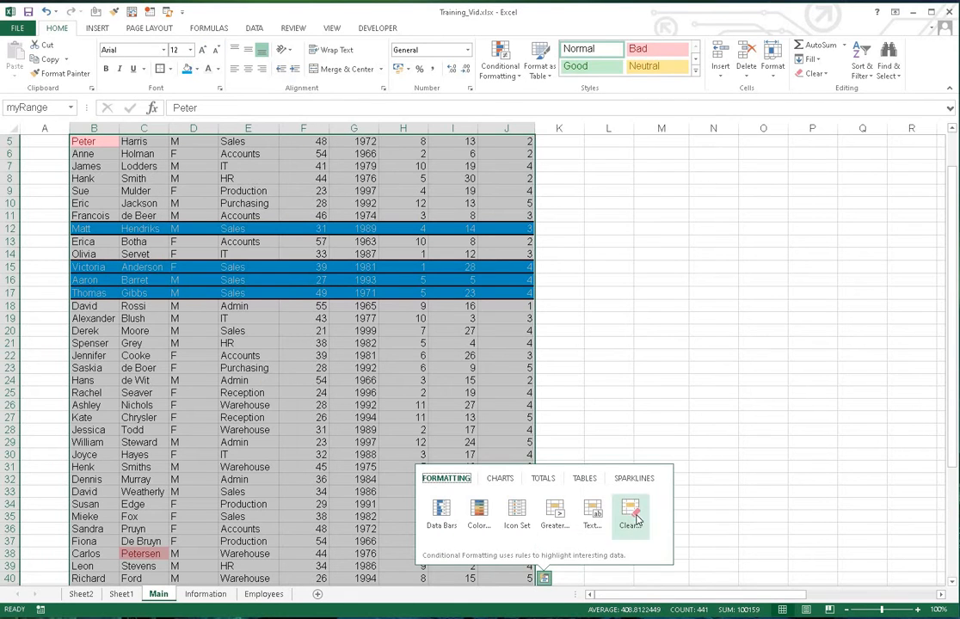
click(638, 445)
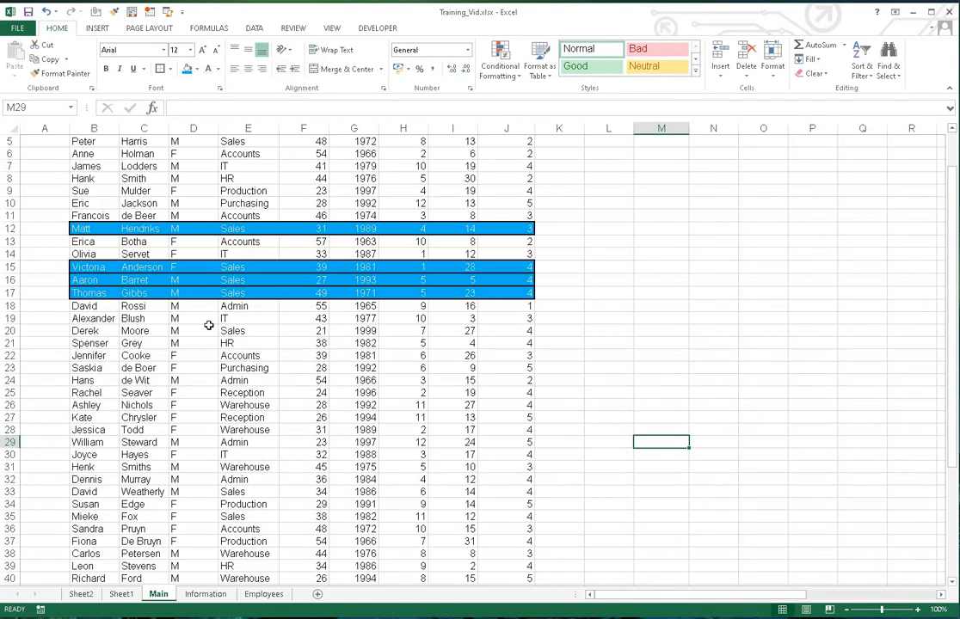
- Remove the manual formatting from B12:J17 by copying the format of blank cell A10 with Format Painter
scroll(209, 325, up, 2)
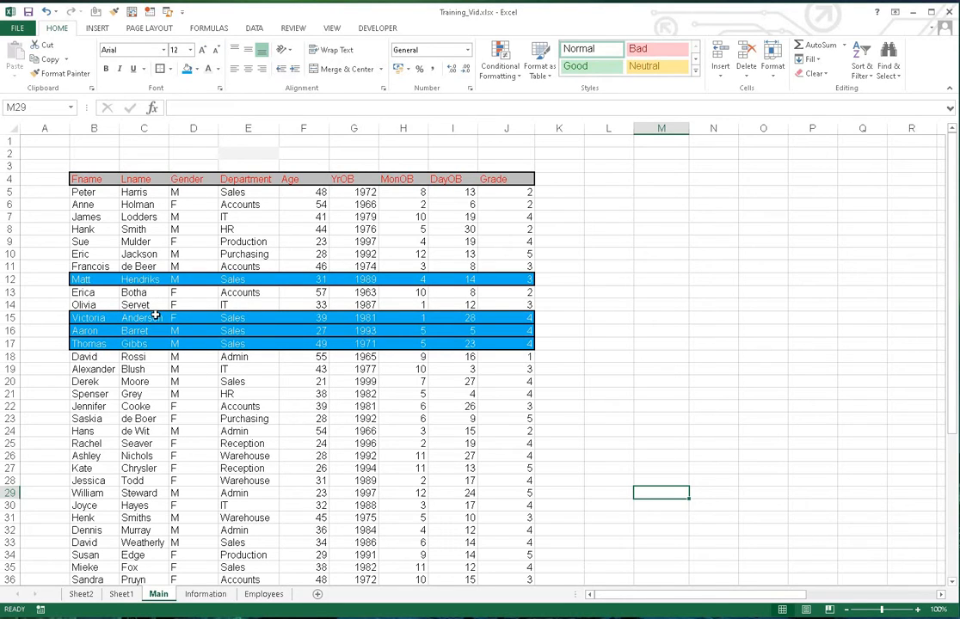
click(40, 253)
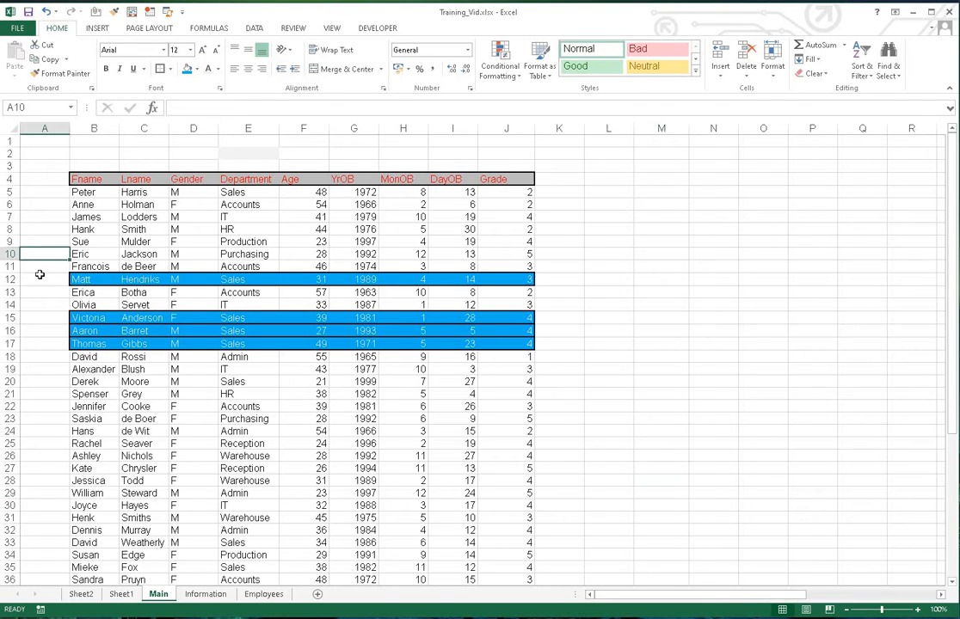
click(61, 73)
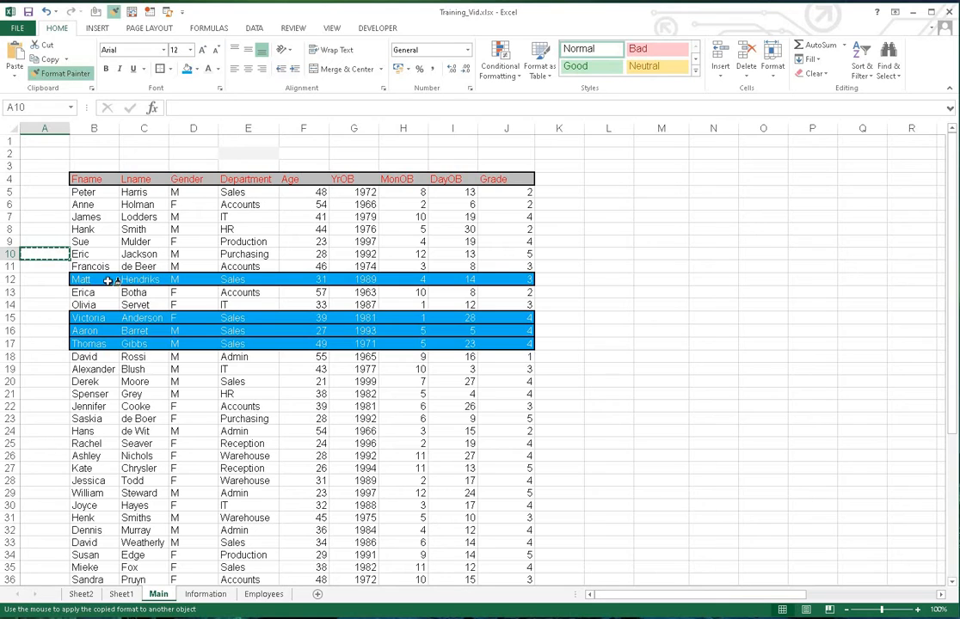
drag(108, 280, 507, 343)
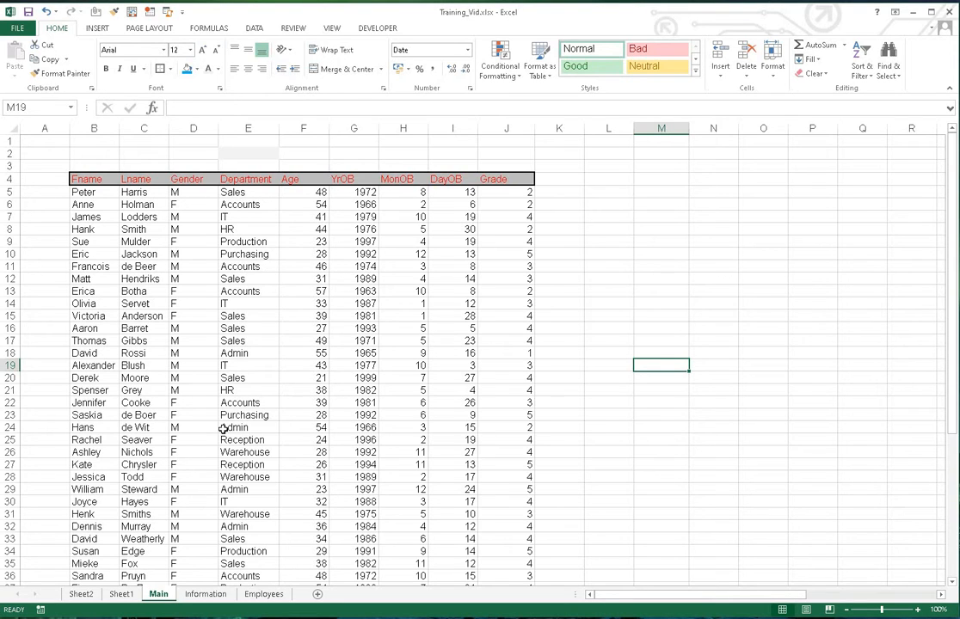
- Select the employee data through the named range myRange
click(240, 152)
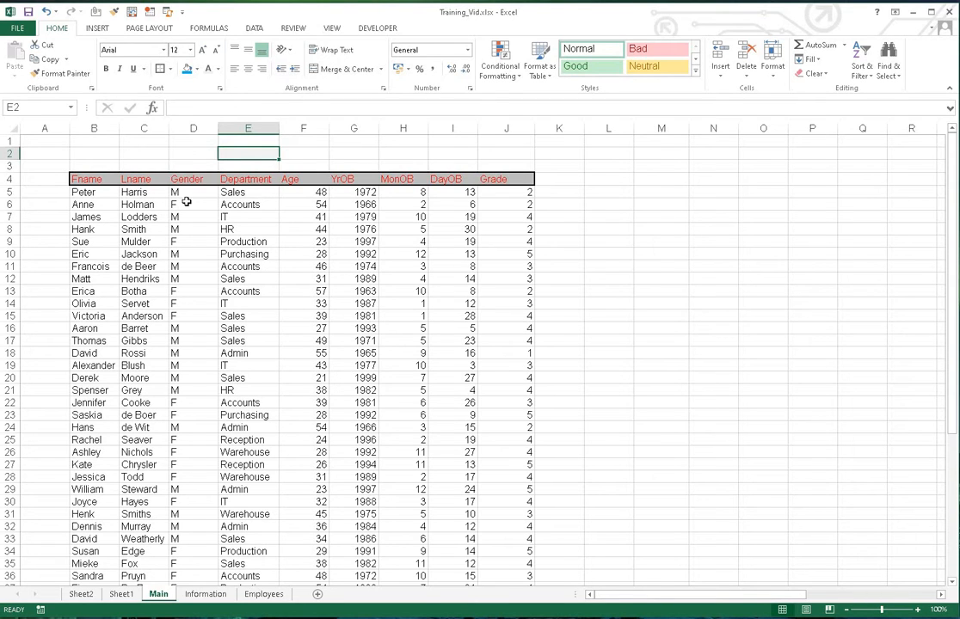
click(70, 109)
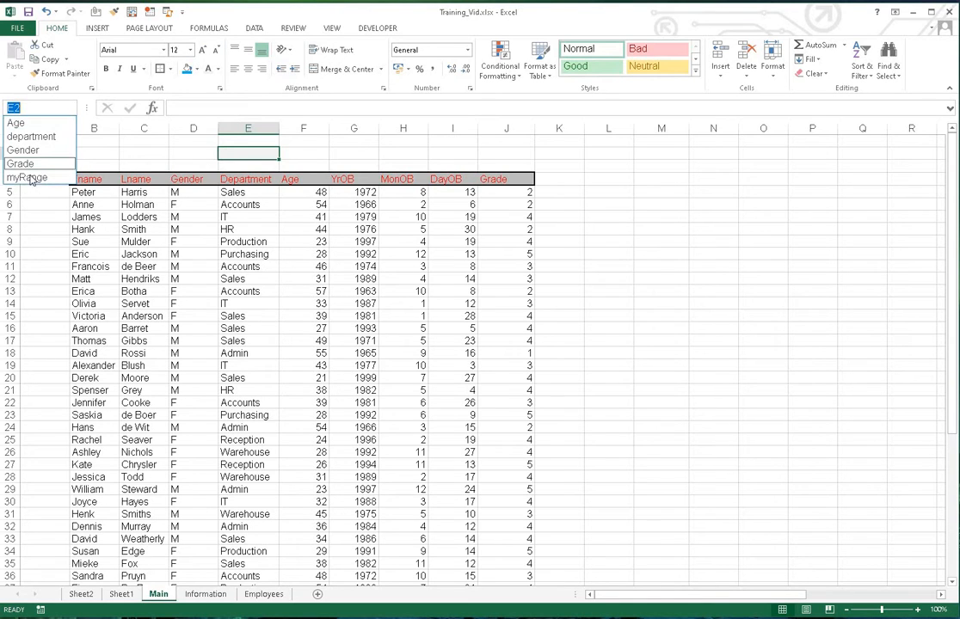
click(29, 178)
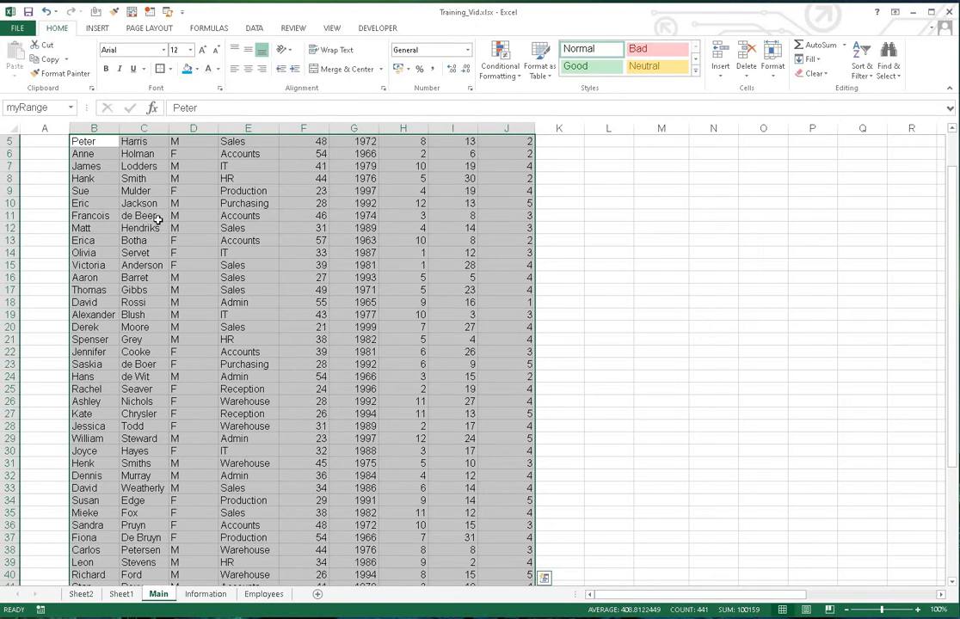
scroll(129, 188, up, 2)
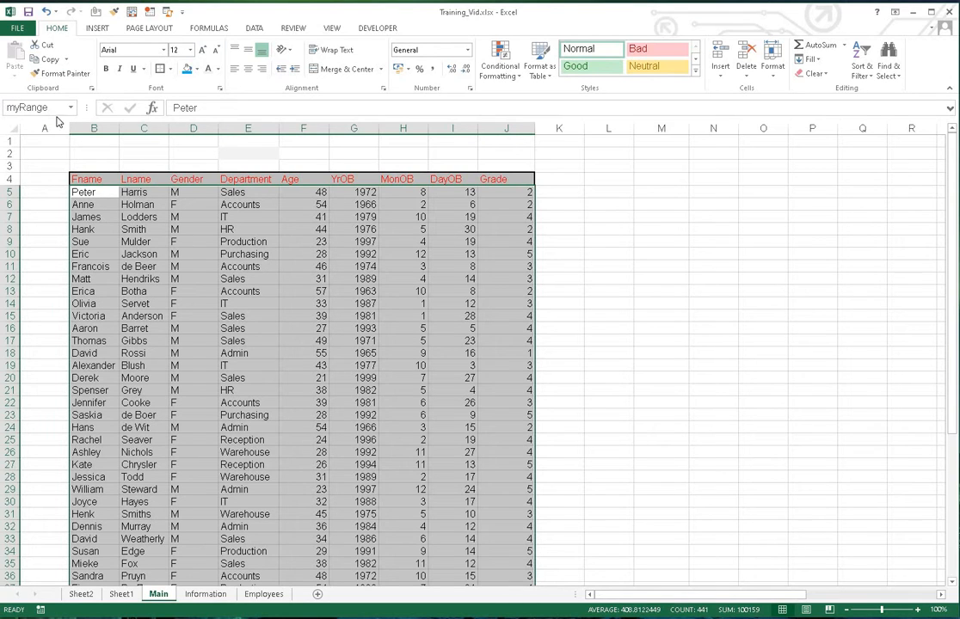
- Start a new conditional formatting rule for myRange that uses a formula to determine which cells to format
click(503, 77)
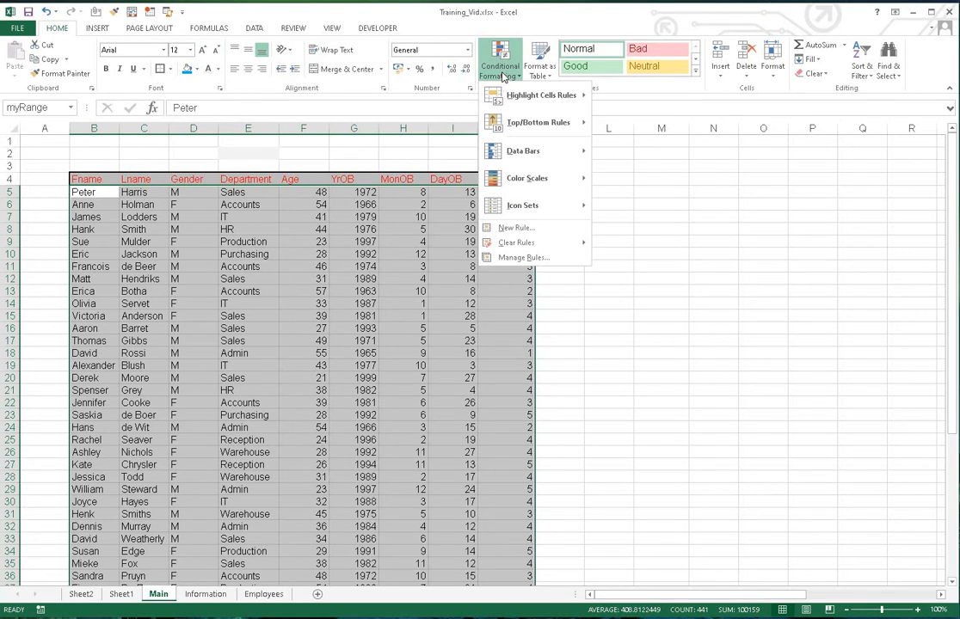
mouse_move(555, 96)
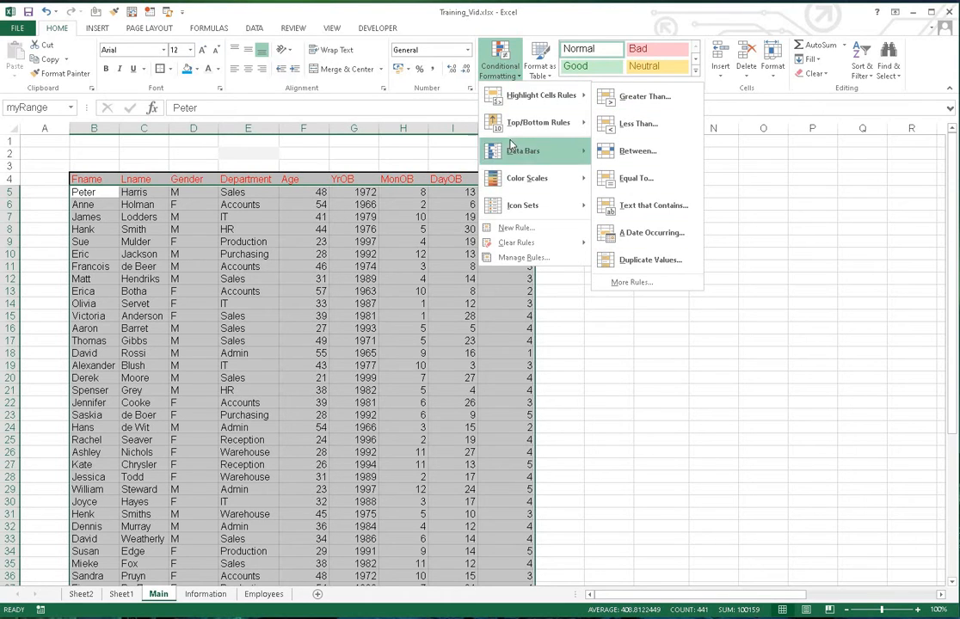
click(517, 229)
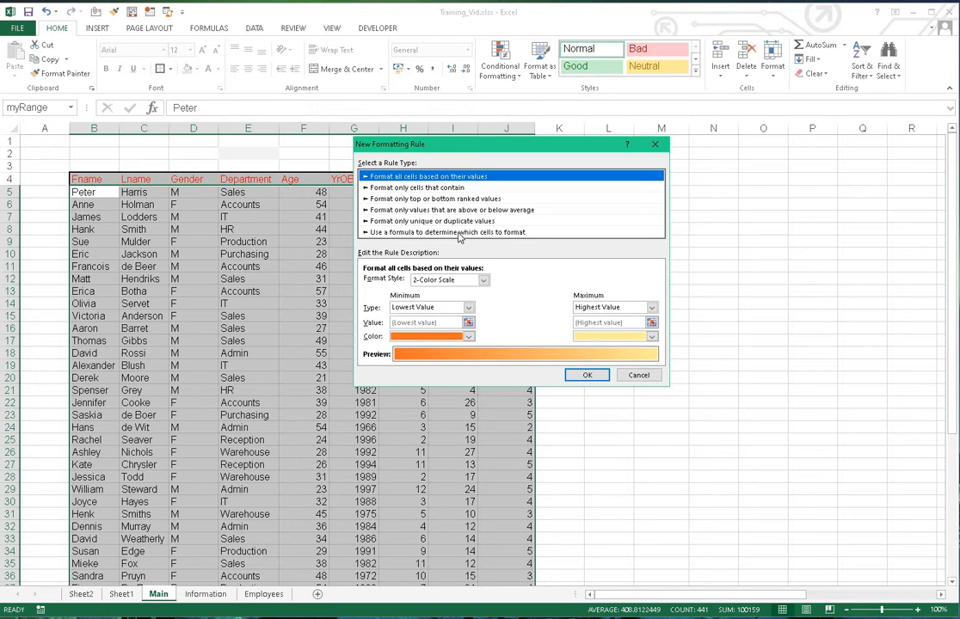
click(429, 233)
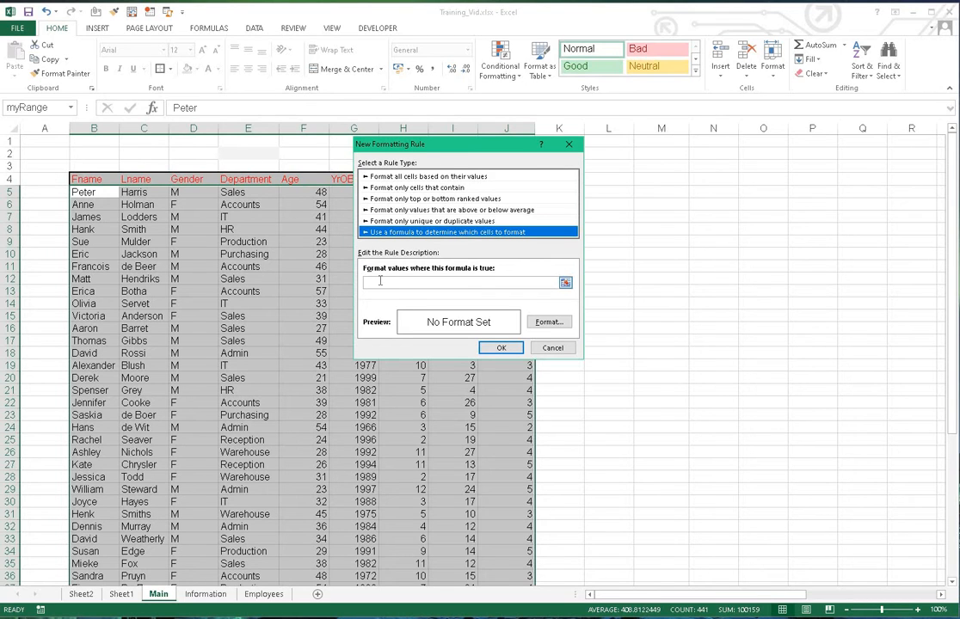
- Enter the rule formula =$E5=$E$2, comparing each row's department with cell E2
click(397, 283)
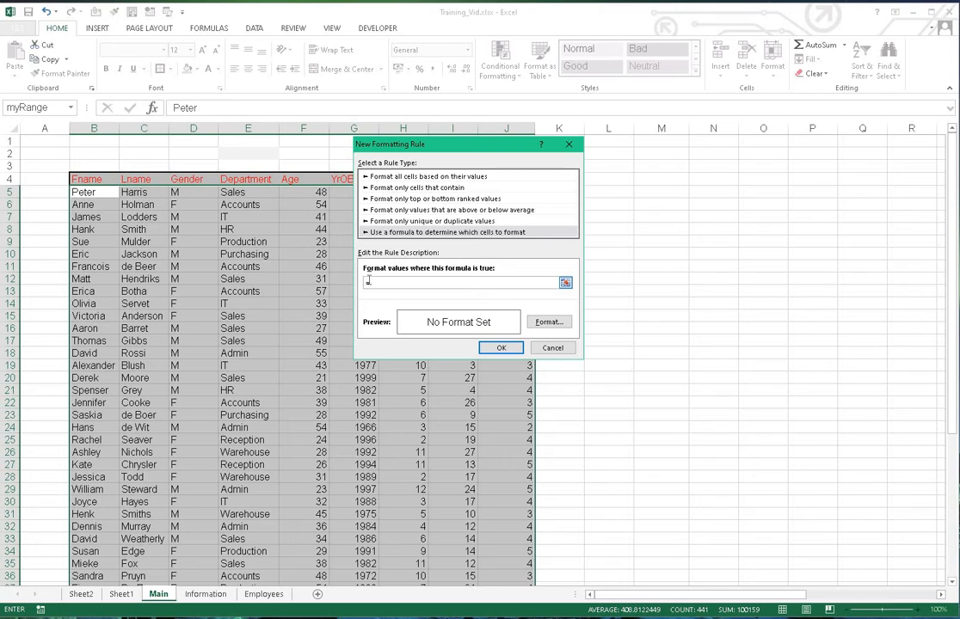
text(=)
click(246, 194)
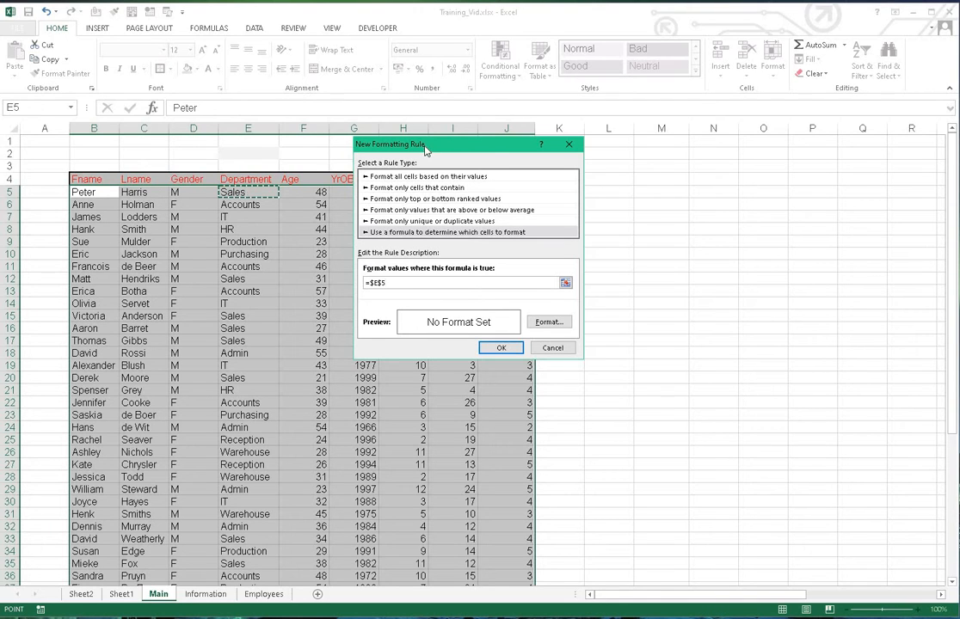
drag(425, 151, 685, 193)
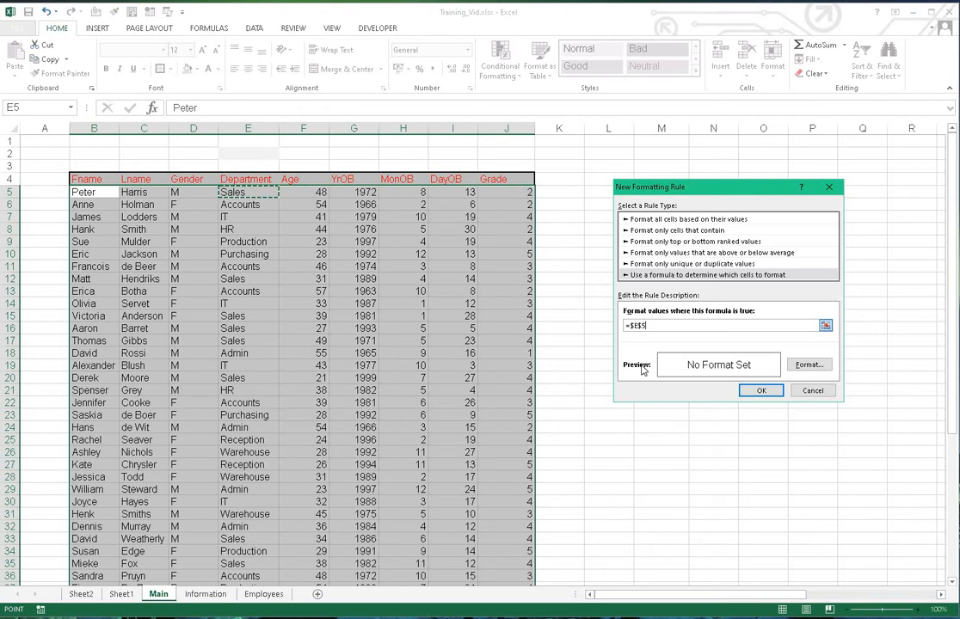
click(642, 326)
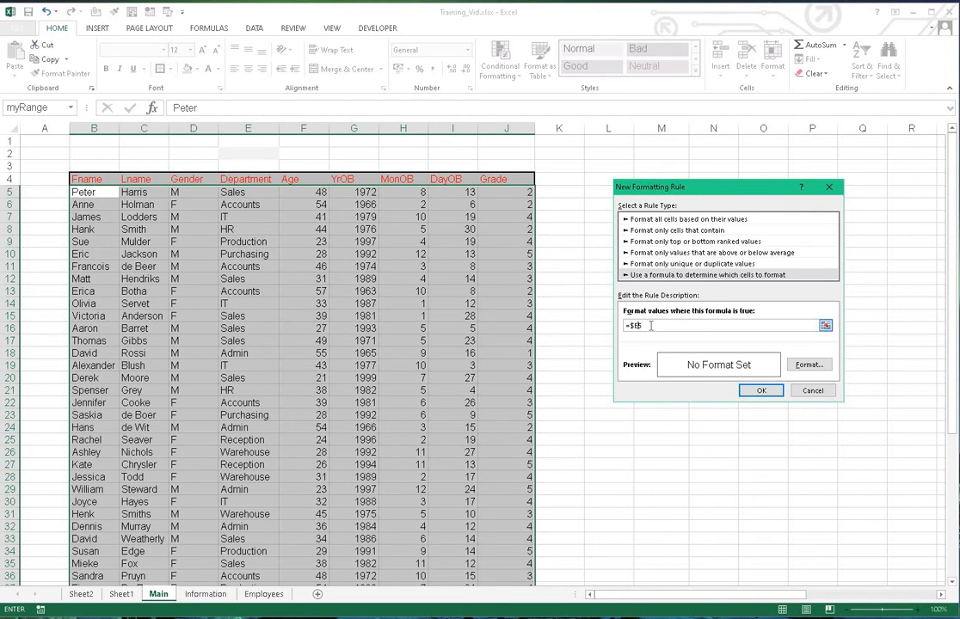
key(BackSpace)
text(5=)
click(245, 151)
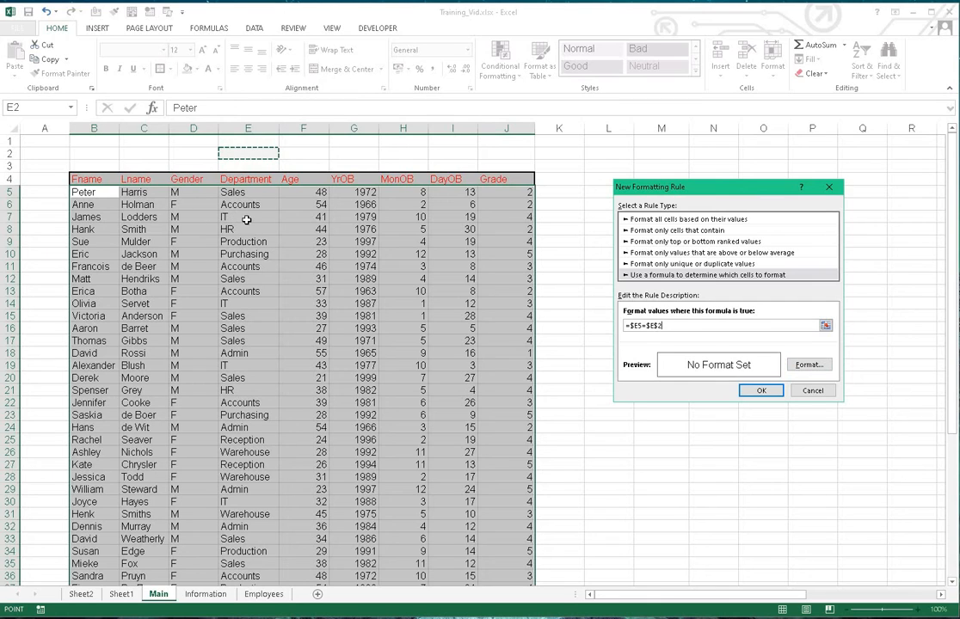
- Give the rule a two-color white and blue horizontal gradient fill with the blue band in the middle, and apply it
click(823, 366)
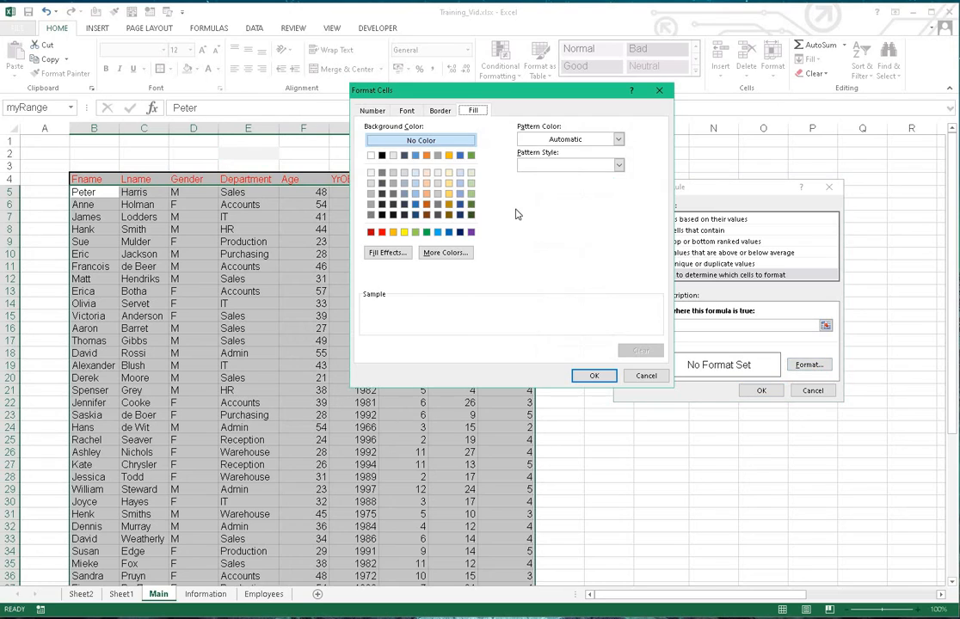
click(395, 254)
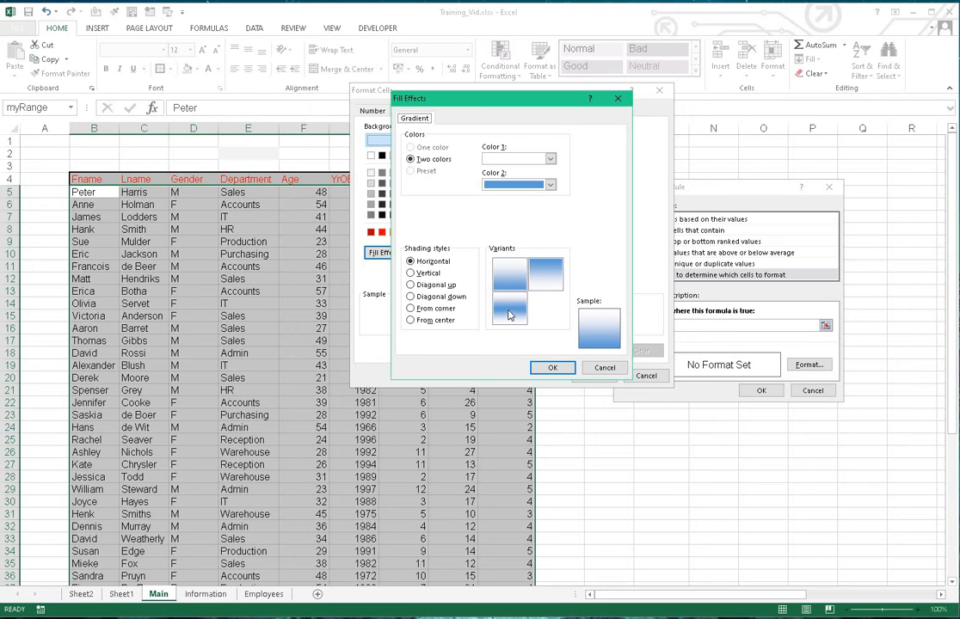
click(509, 314)
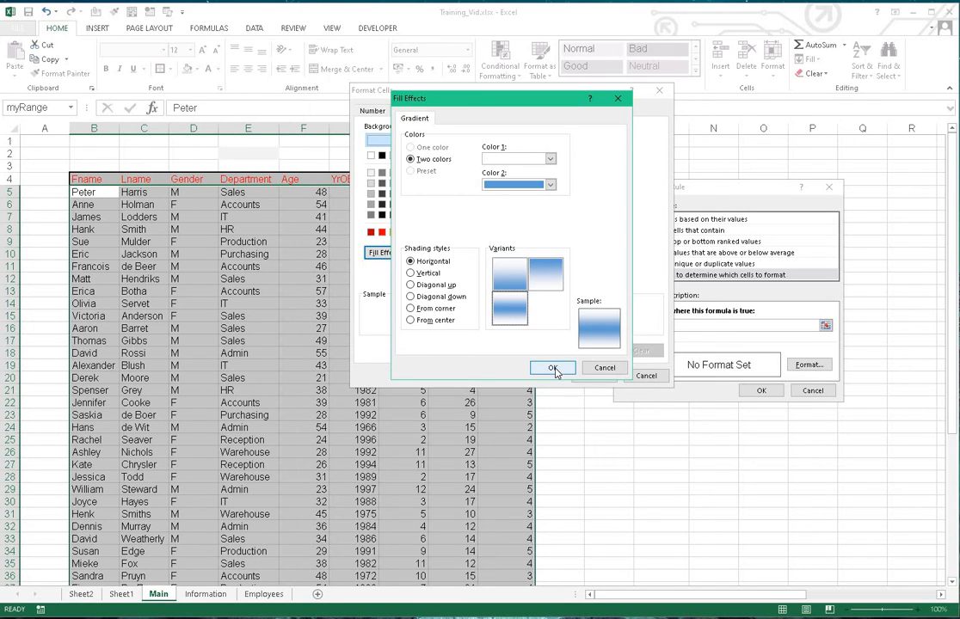
click(554, 369)
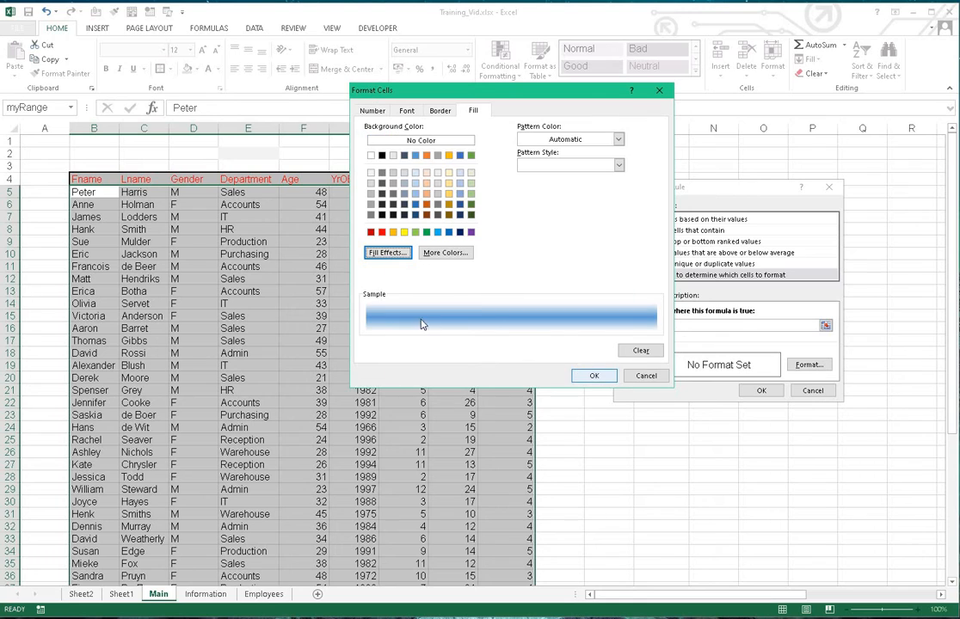
click(596, 377)
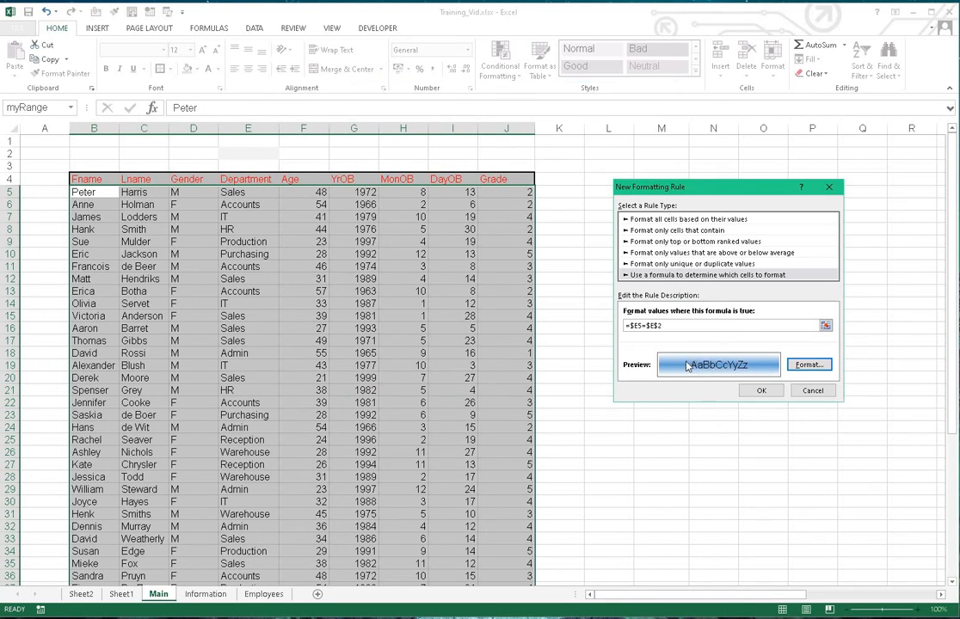
click(762, 391)
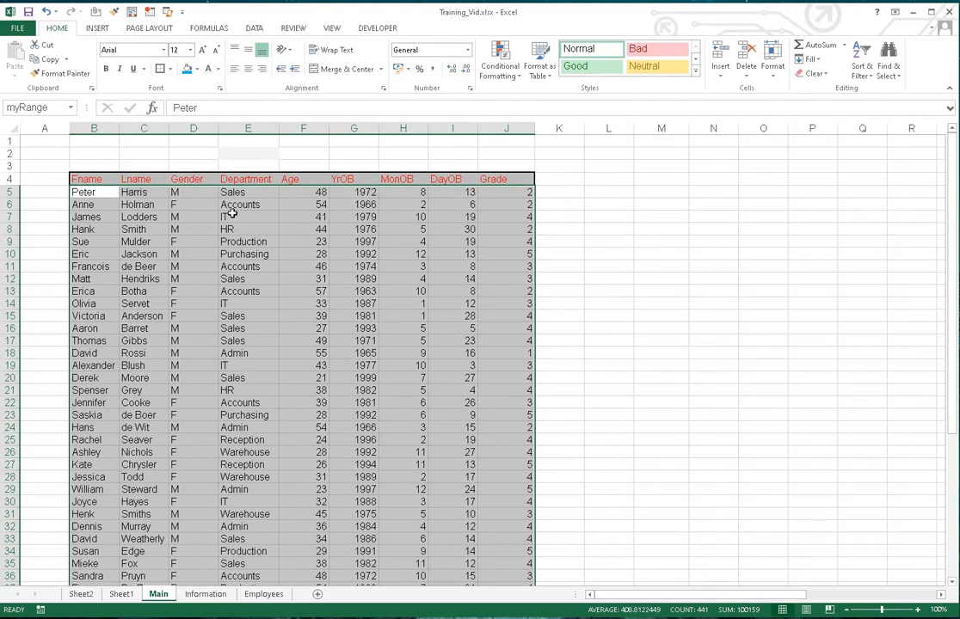
- Enter it in cell E2 and check the highlighted rows throughout the employee table
click(243, 153)
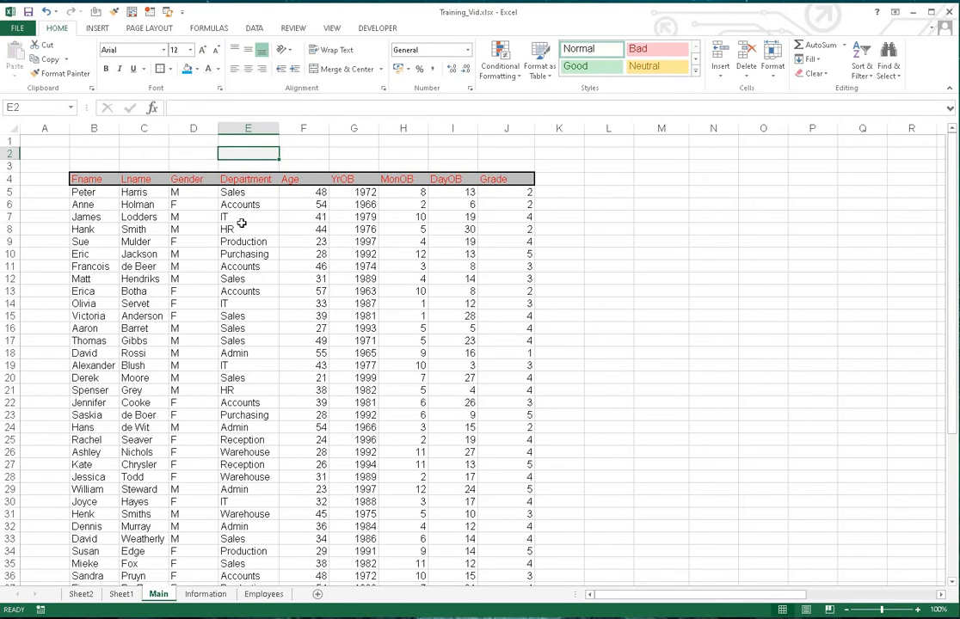
text(i)
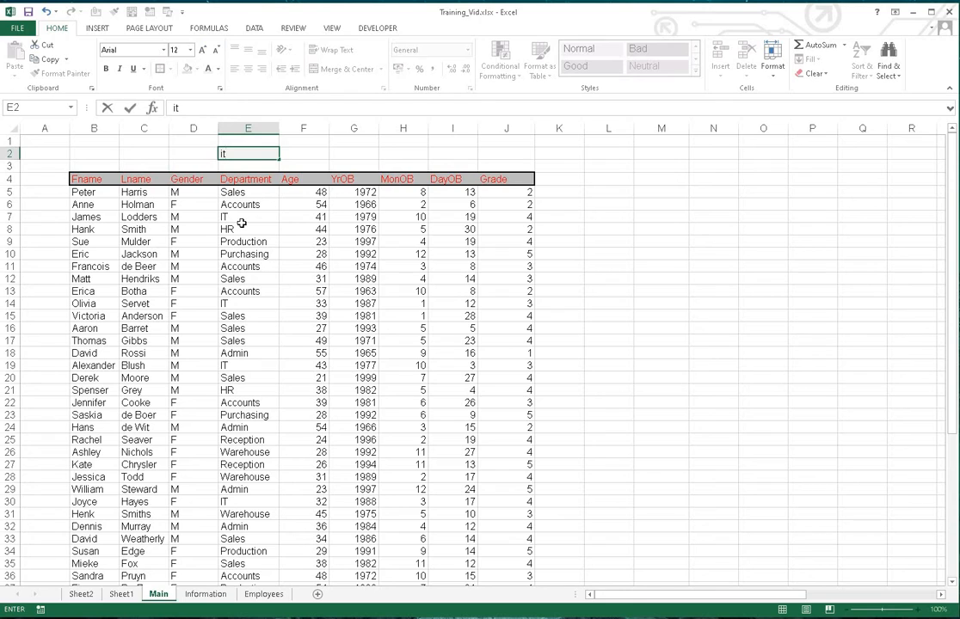
text(t)
key(Return)
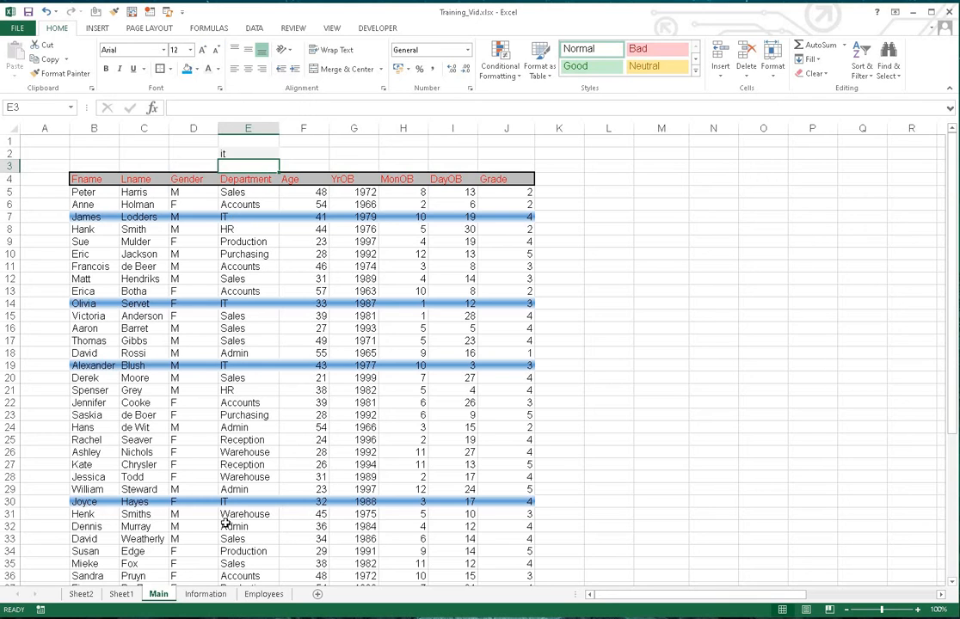
scroll(226, 523, down, 3)
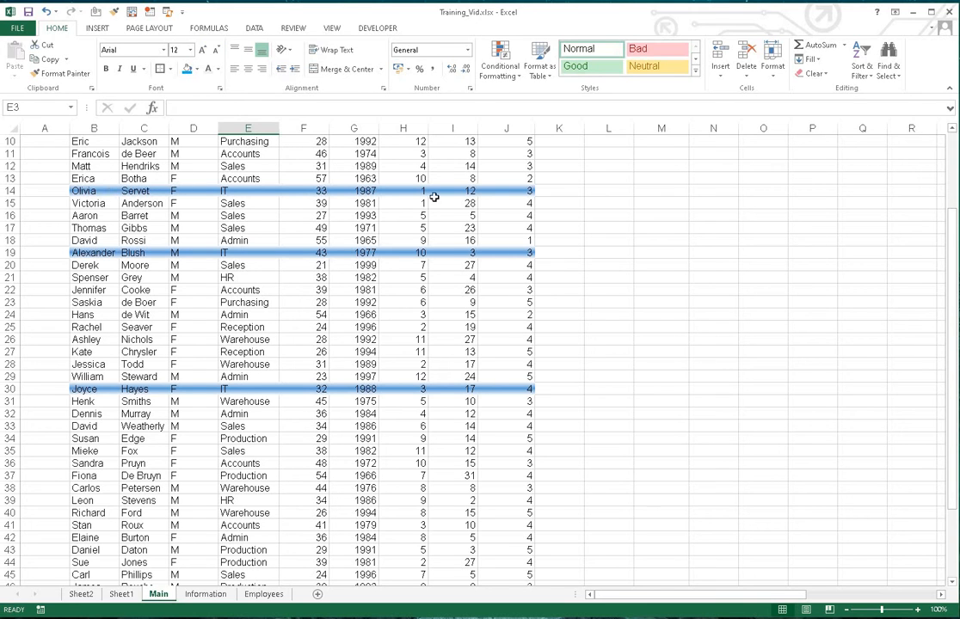
scroll(268, 166, up, 2)
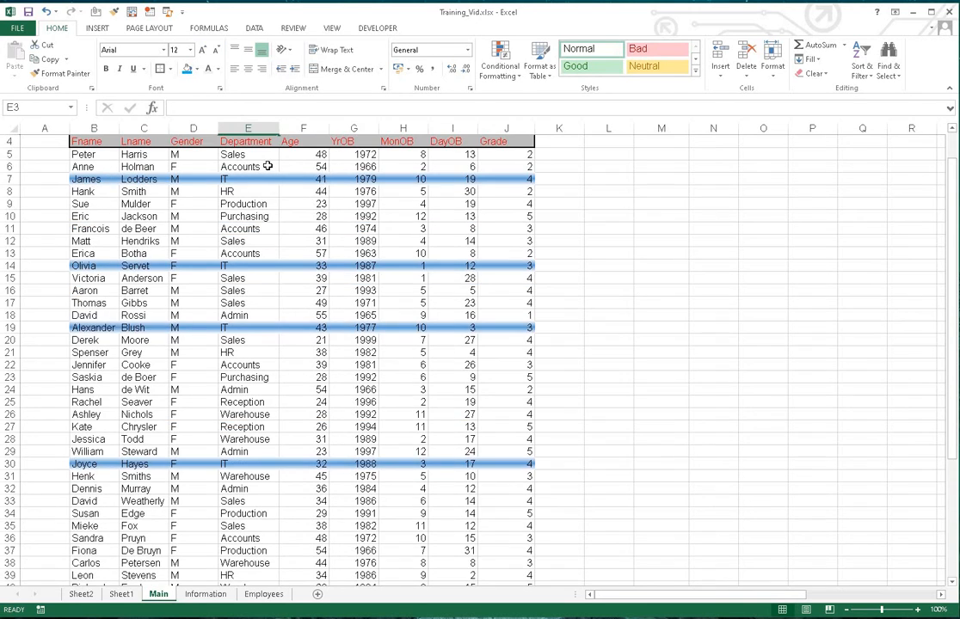
scroll(267, 166, up, 1)
- Change cell E2 to hr and check the highlighted rows down to the table's end
click(249, 154)
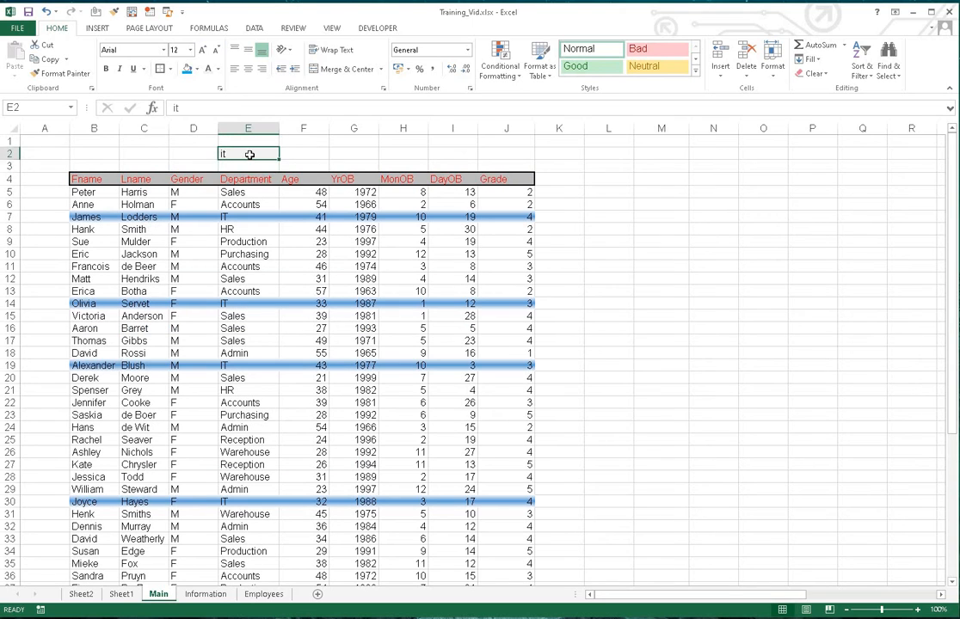
text(hr)
key(Return)
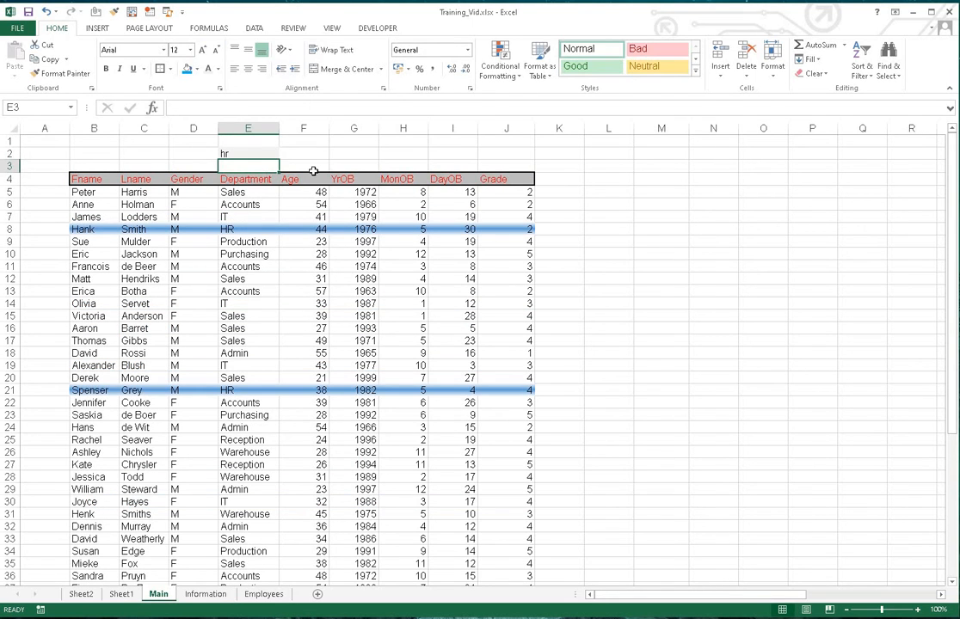
scroll(296, 324, down, 6)
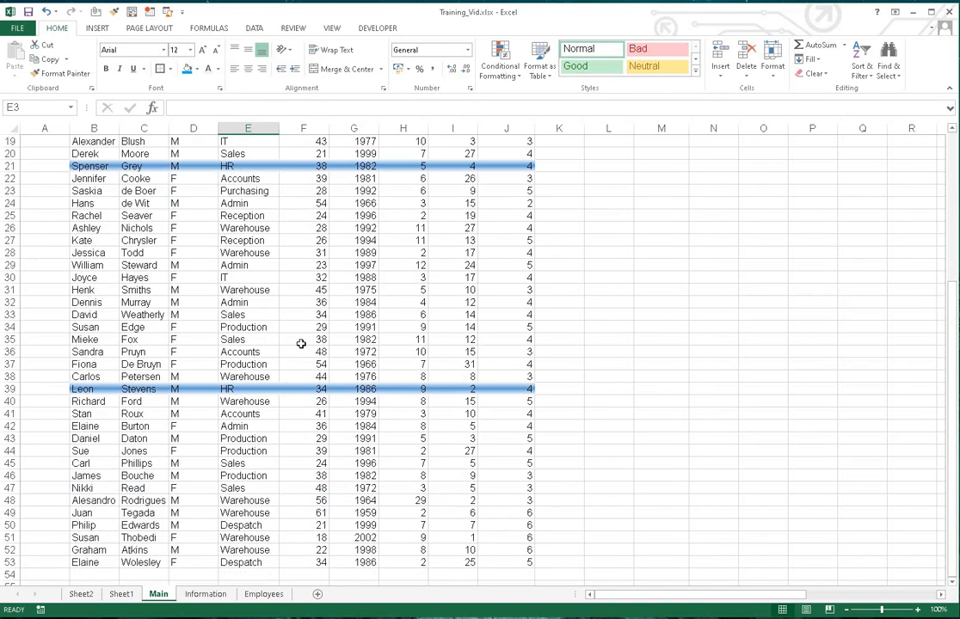
scroll(302, 344, up, 1)
scroll(302, 344, up, 5)
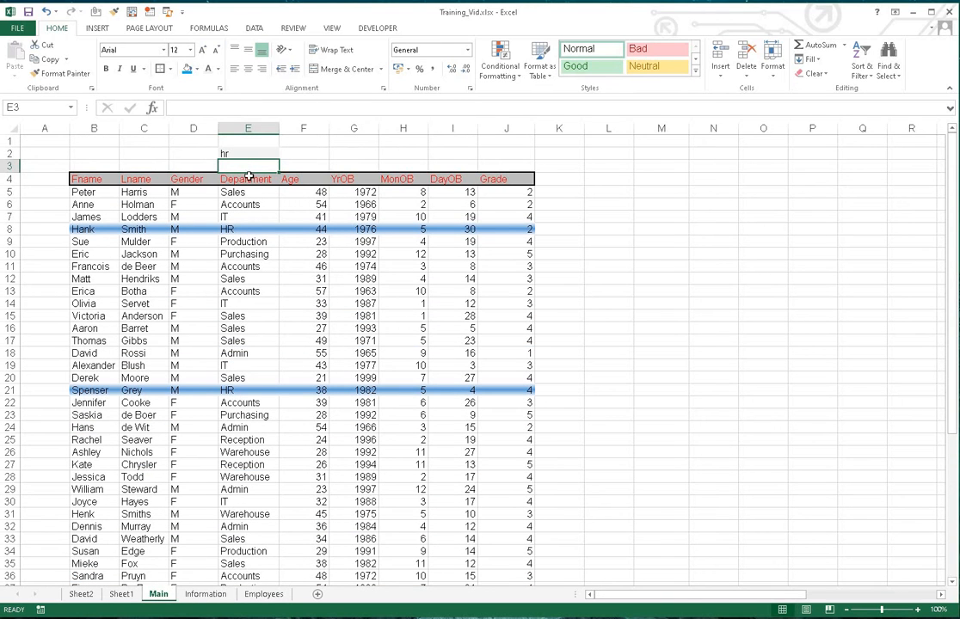
- Change the department criterion in cell E2 to sales
click(234, 153)
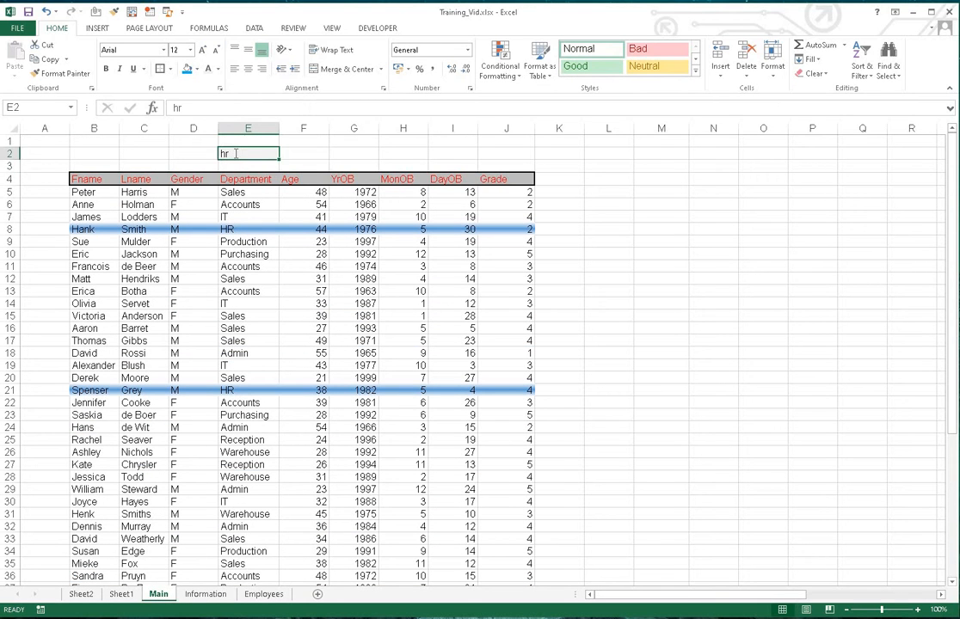
text(sales)
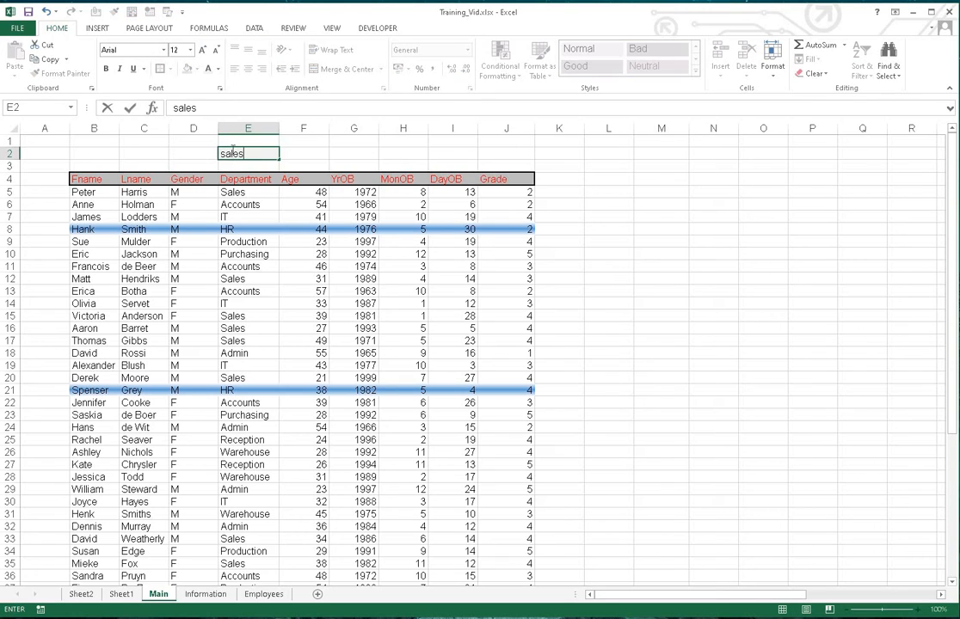
key(Return)
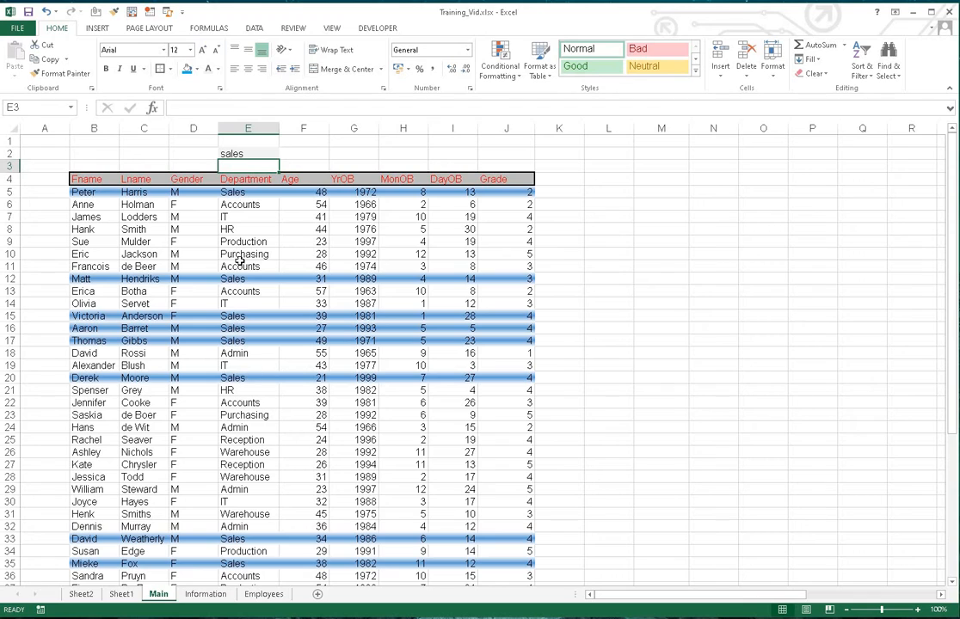
- Compare the criterion in E2 with Department cells E6 and E12 through E15 to examine how the rule evaluates each row
click(238, 153)
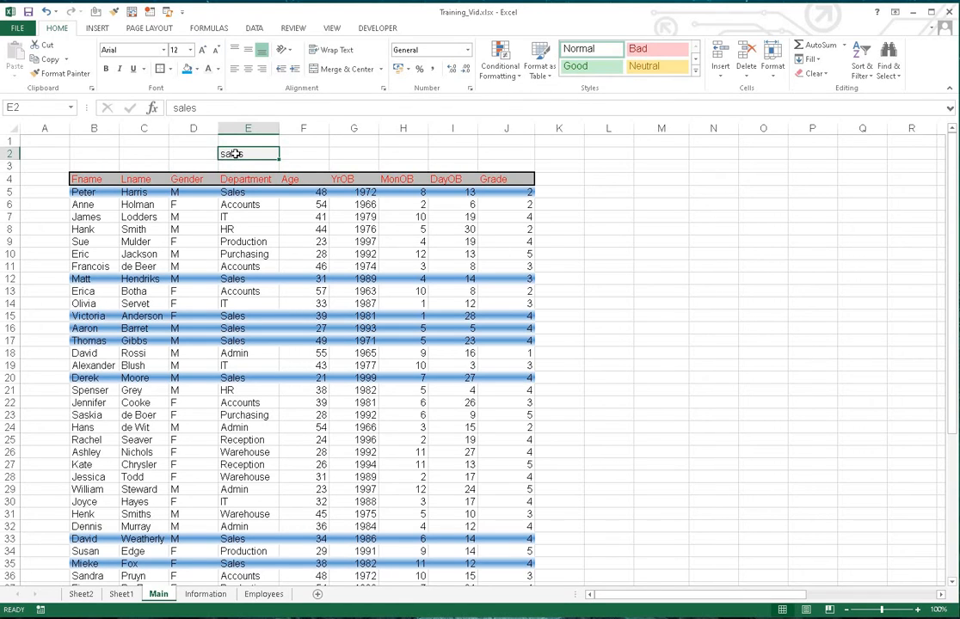
click(251, 206)
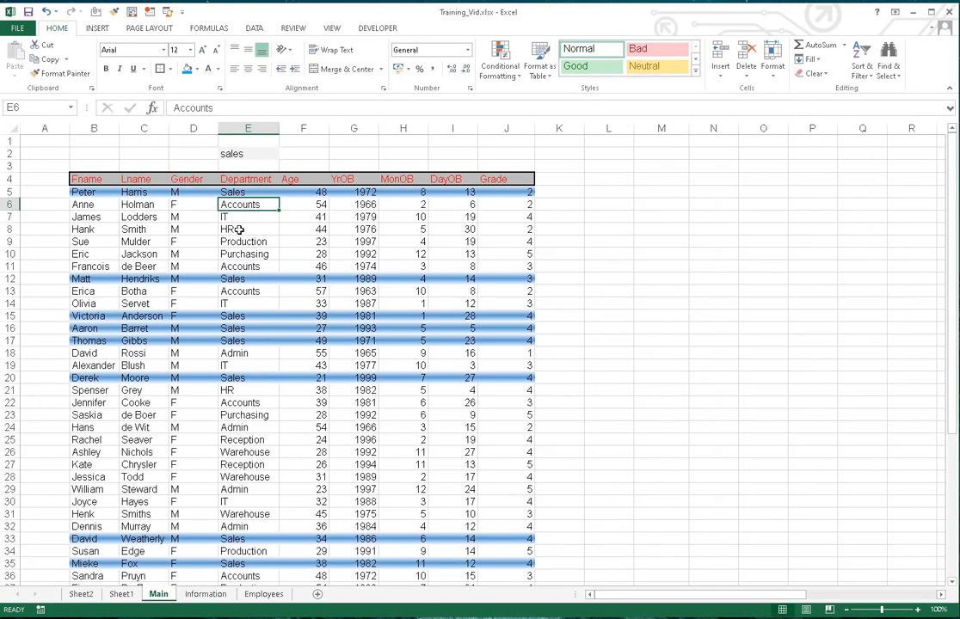
click(241, 278)
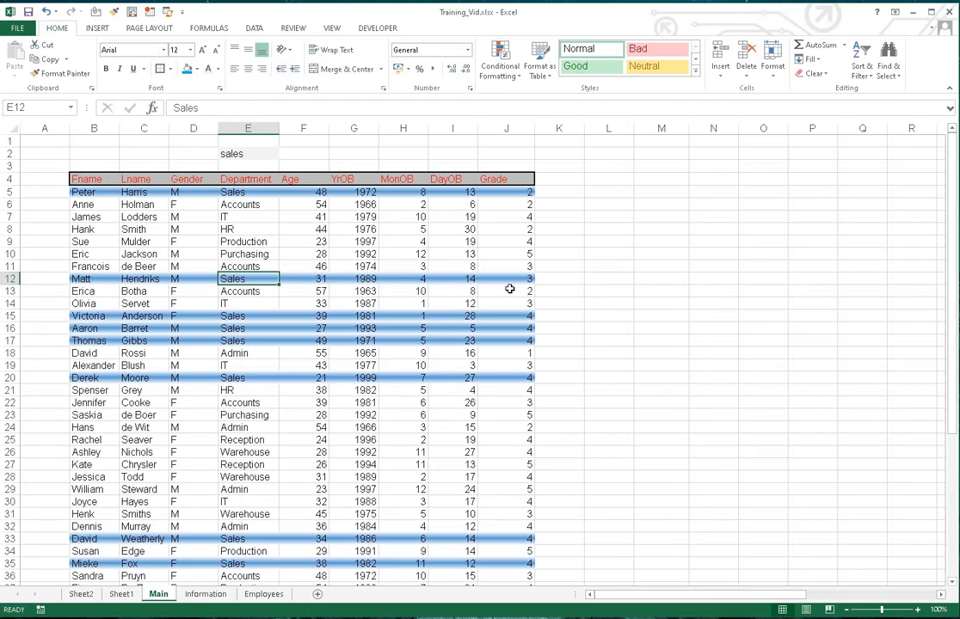
click(246, 292)
click(243, 304)
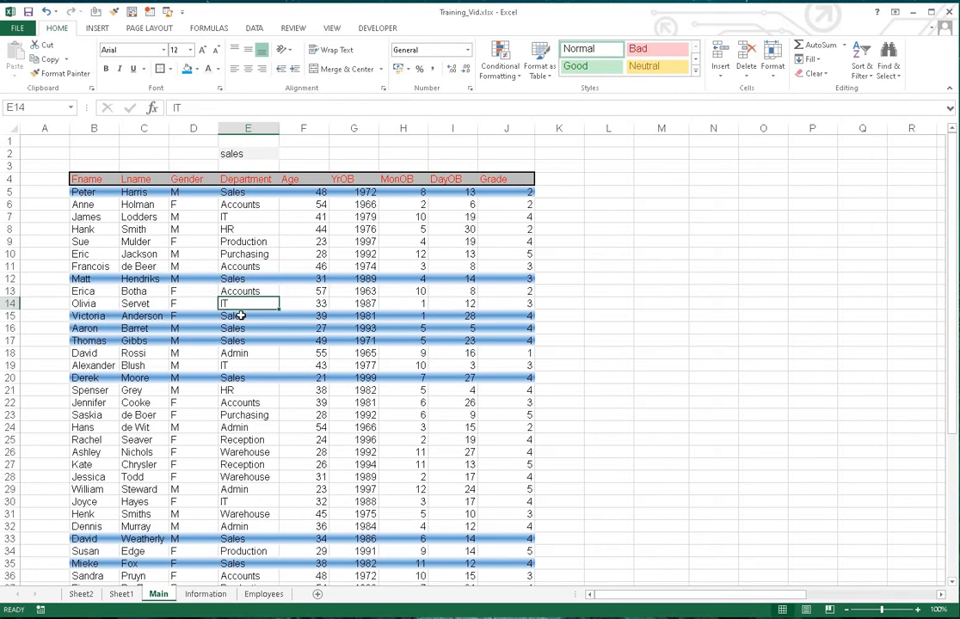
click(241, 316)
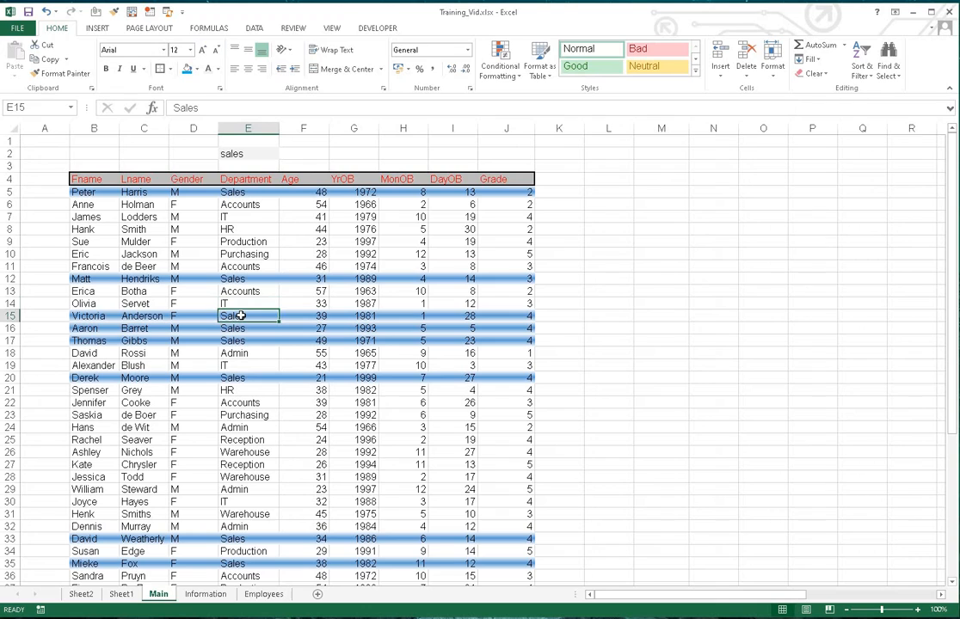
- Set the department criterion in cell E2 to hr
click(245, 154)
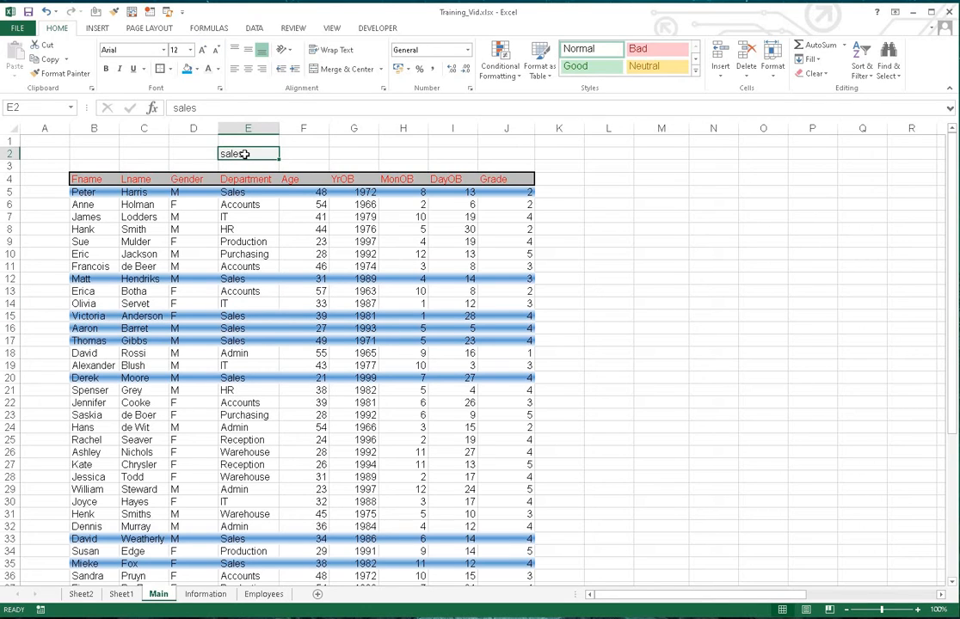
text(hr)
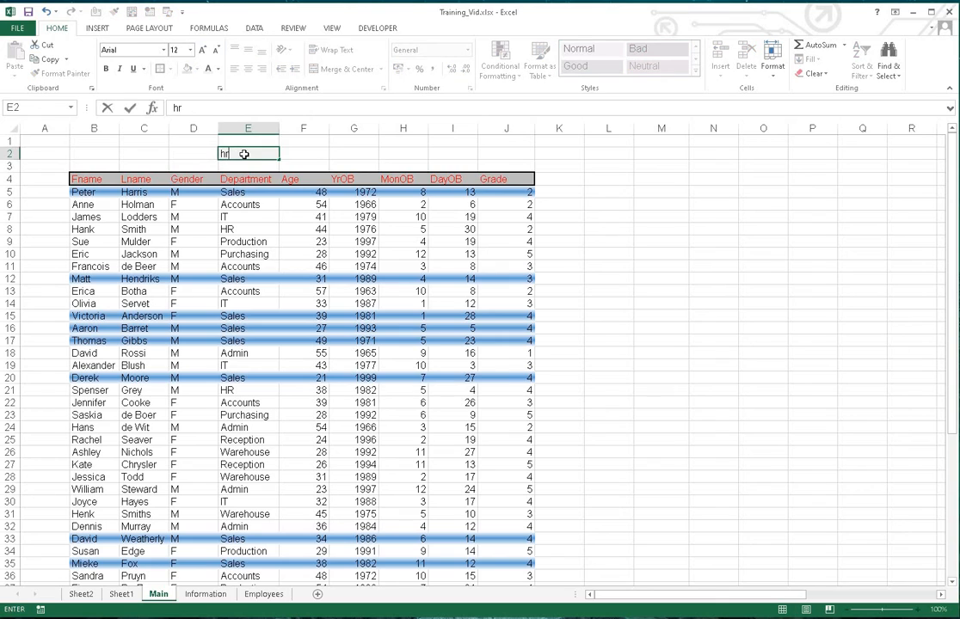
key(Return)
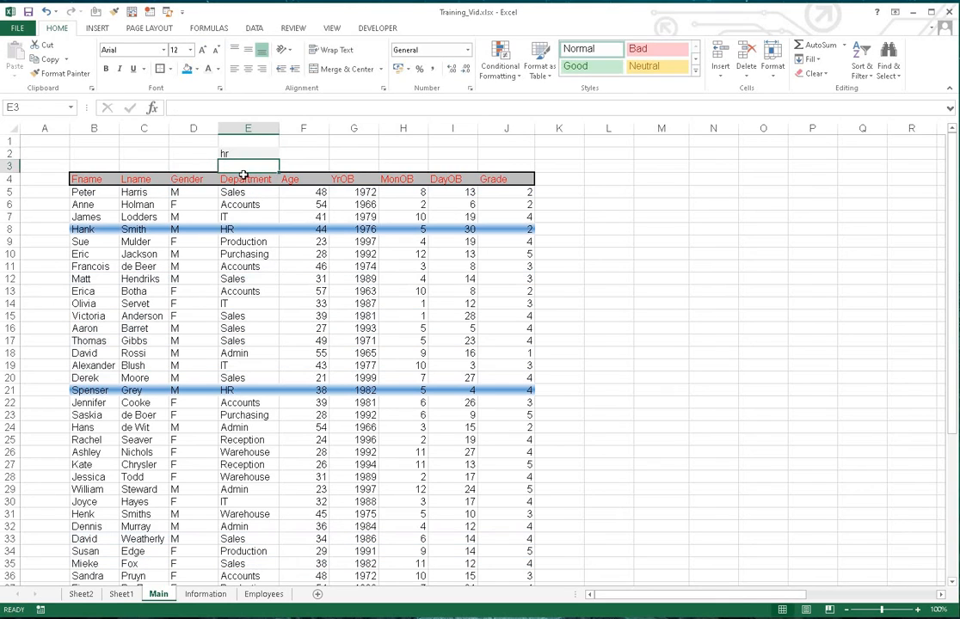
- Compare Department cell E8 with the criterion in E2
click(232, 230)
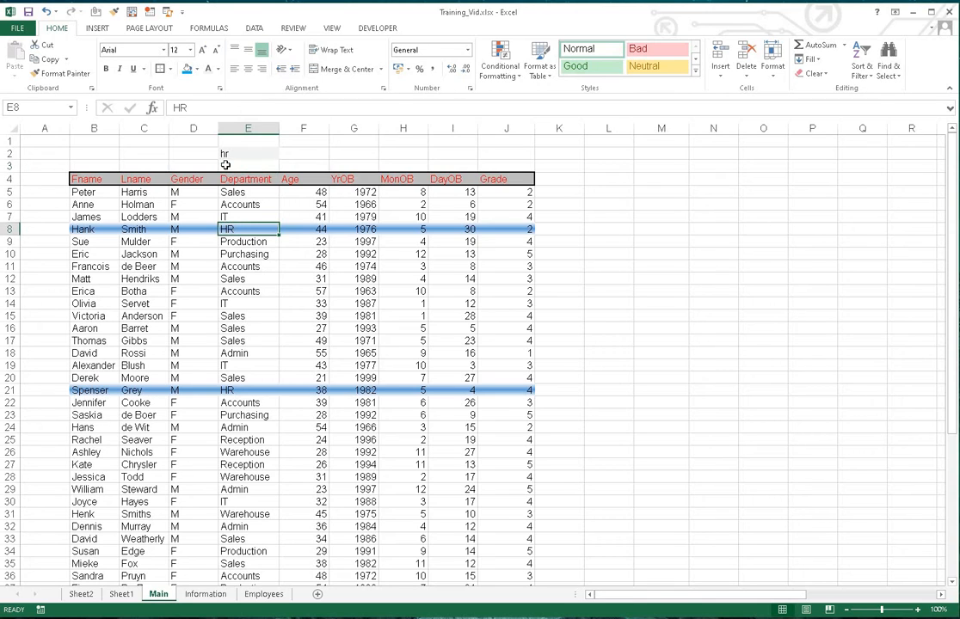
click(228, 153)
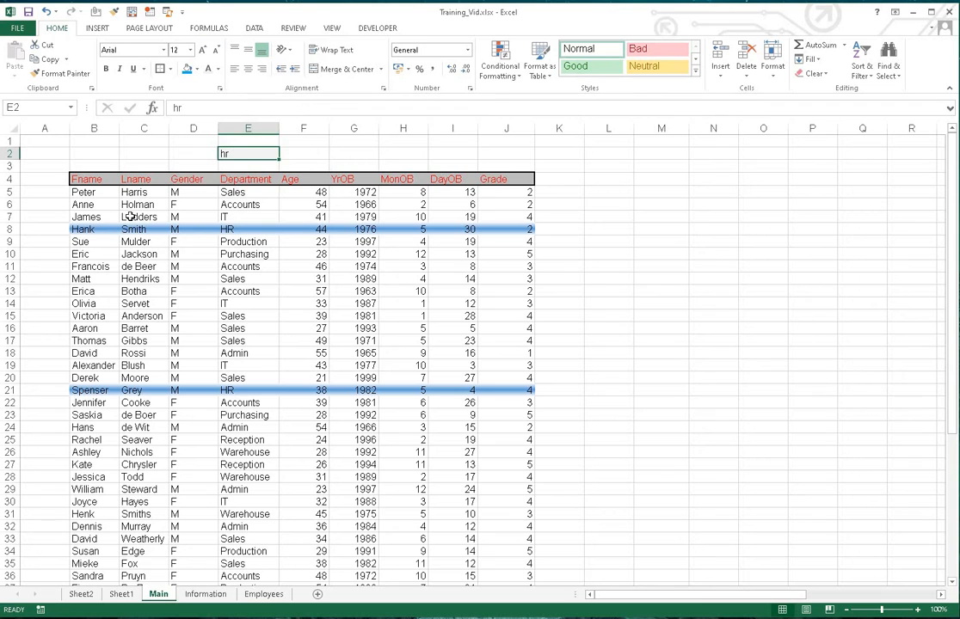
click(70, 108)
click(27, 177)
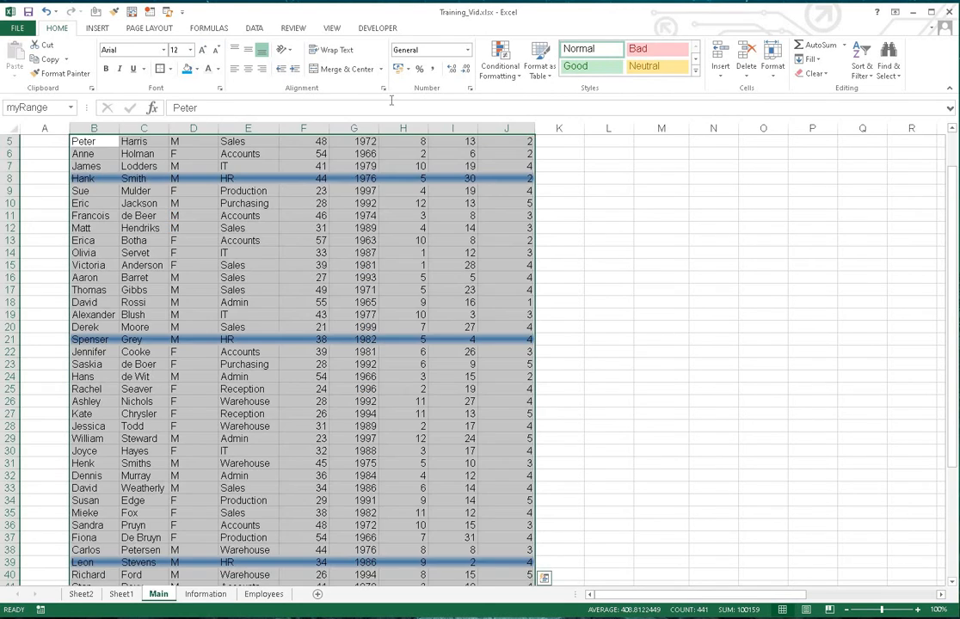
click(515, 73)
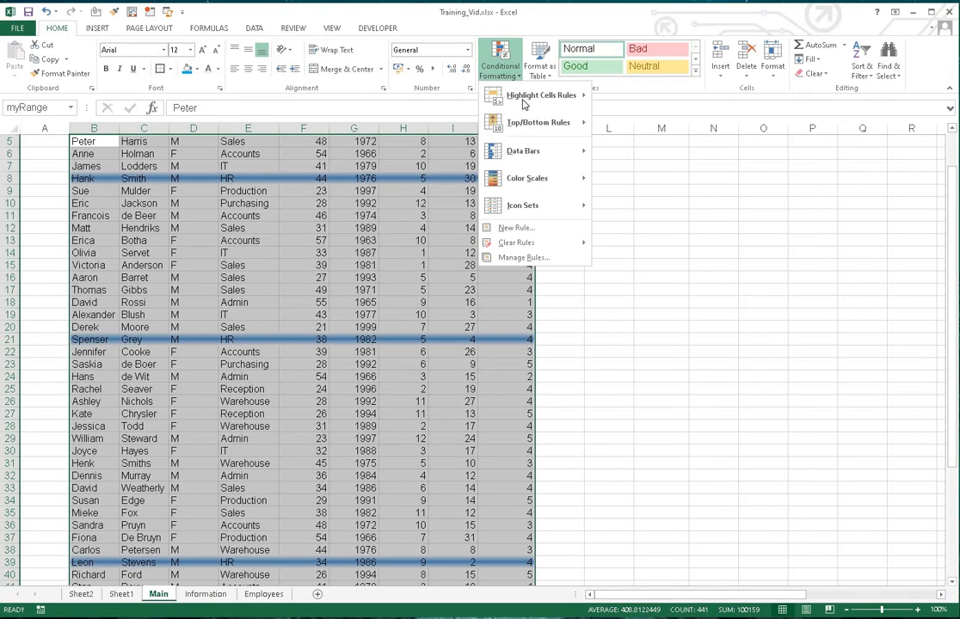
mouse_move(550, 97)
click(337, 220)
- Enter the partial criterion sal in cell E2 and compare it with Department cell E12
scroll(258, 172, up, 2)
click(241, 157)
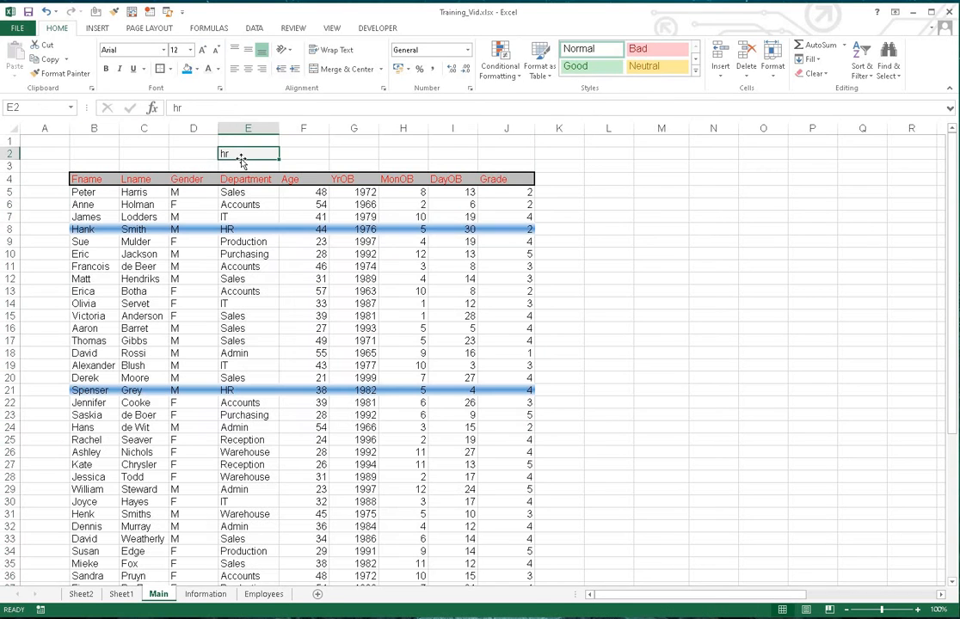
text(sal)
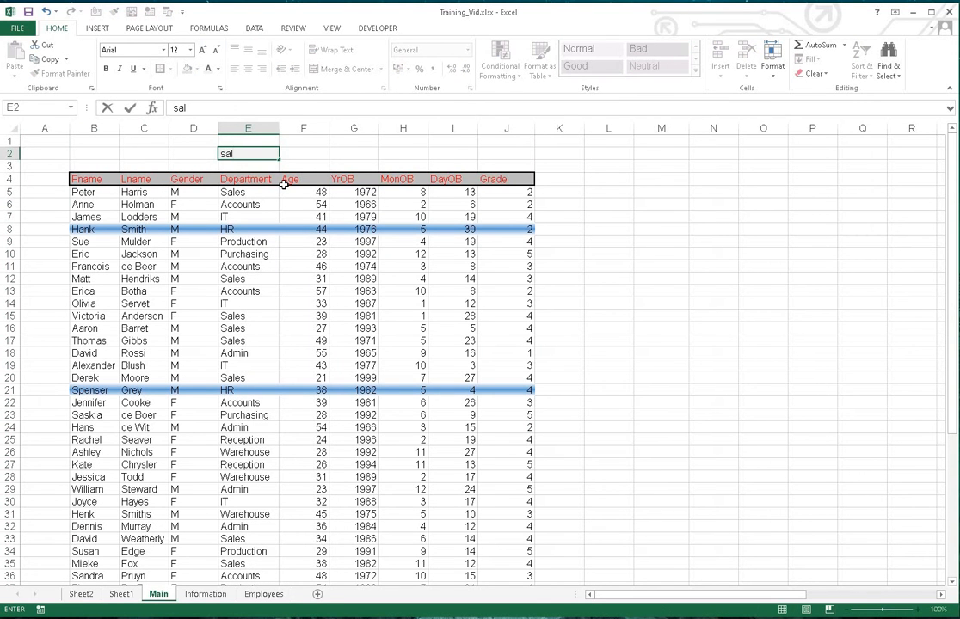
key(Return)
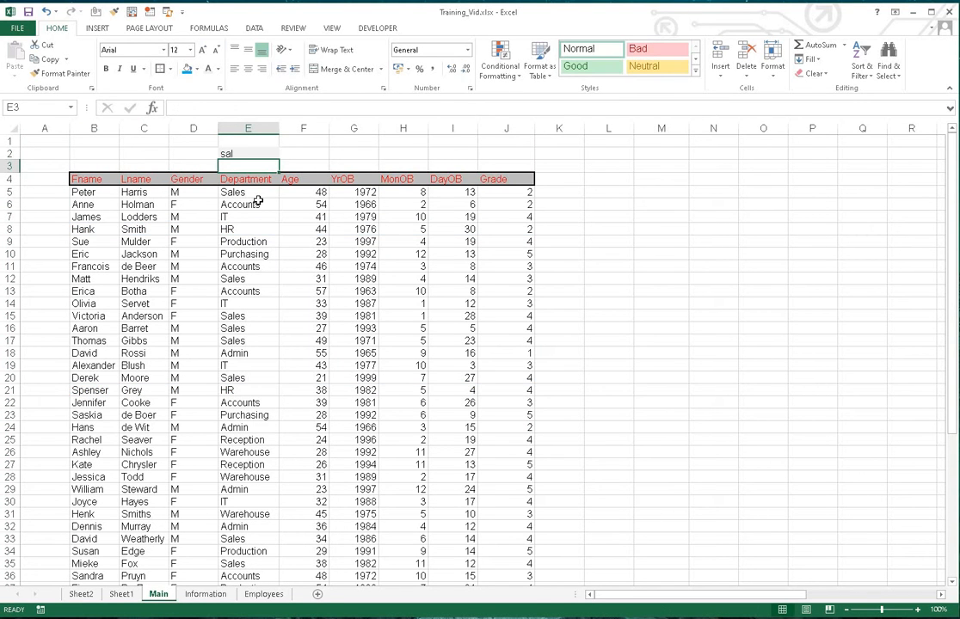
click(241, 278)
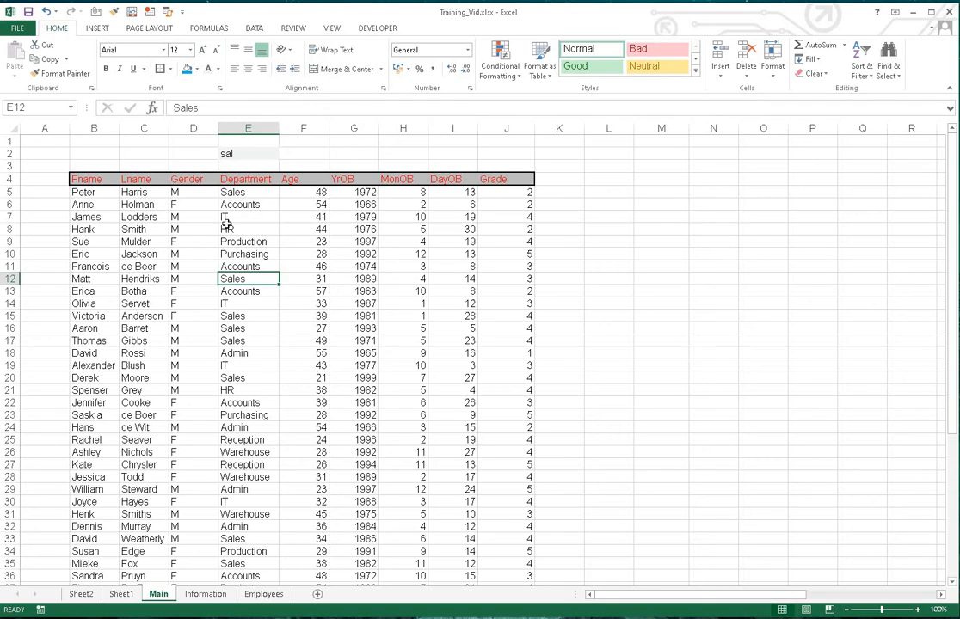
click(242, 152)
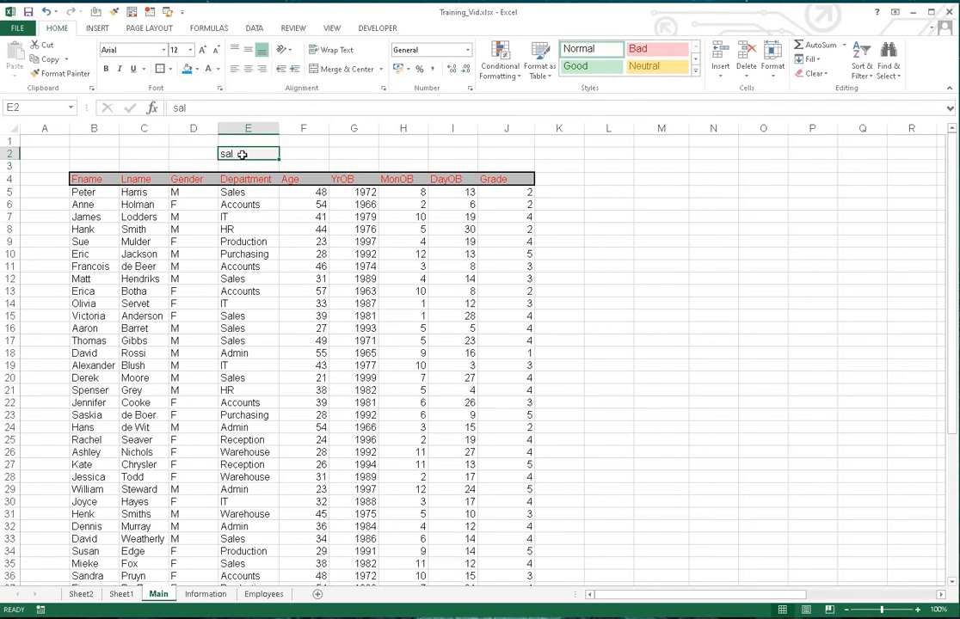
- Add a Text That Contains rule for se to myRange, with Light Red Fill with Dark Red Text
click(71, 108)
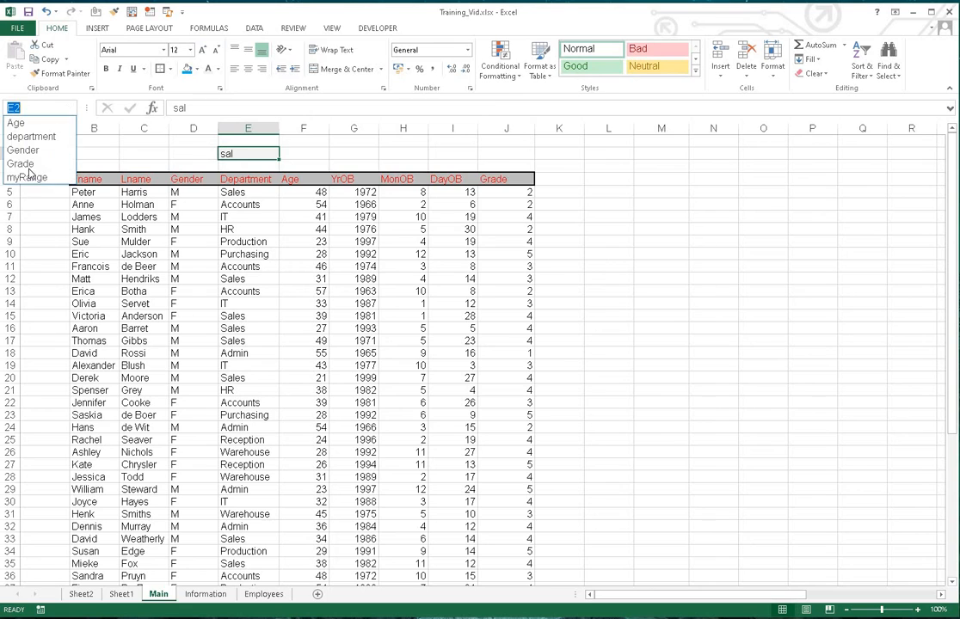
click(28, 172)
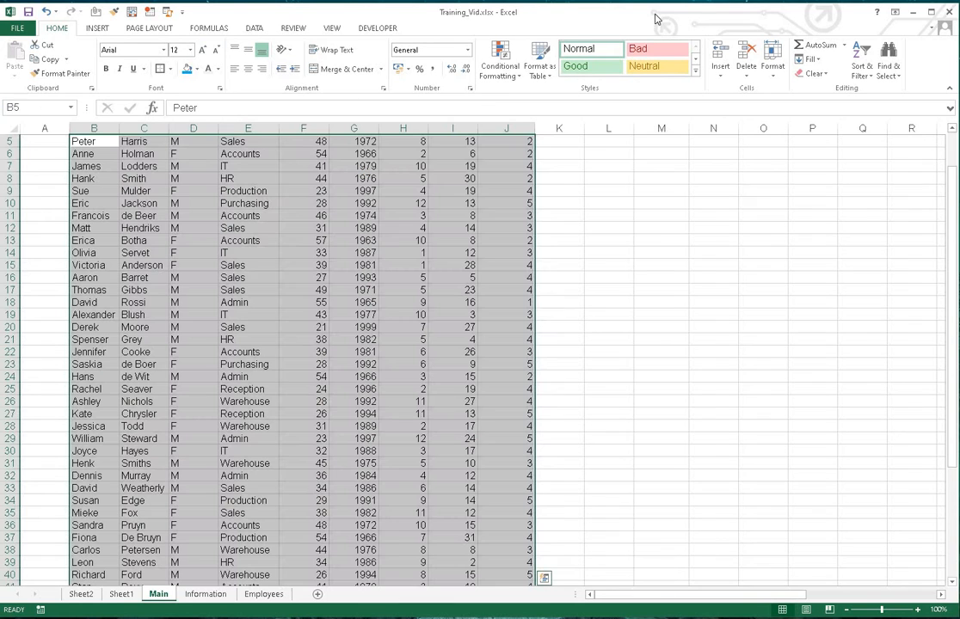
click(503, 67)
mouse_move(503, 121)
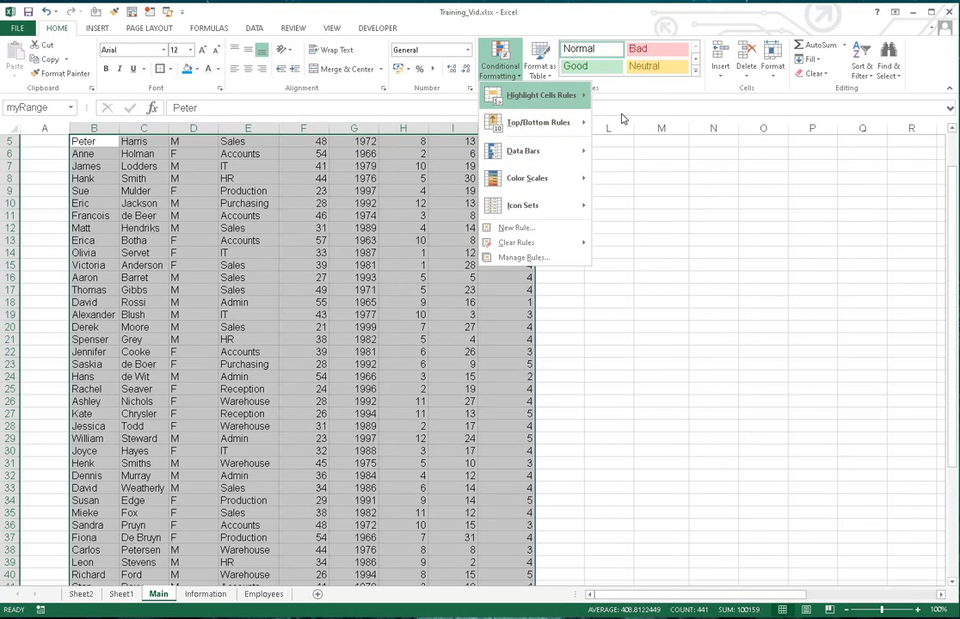
click(640, 203)
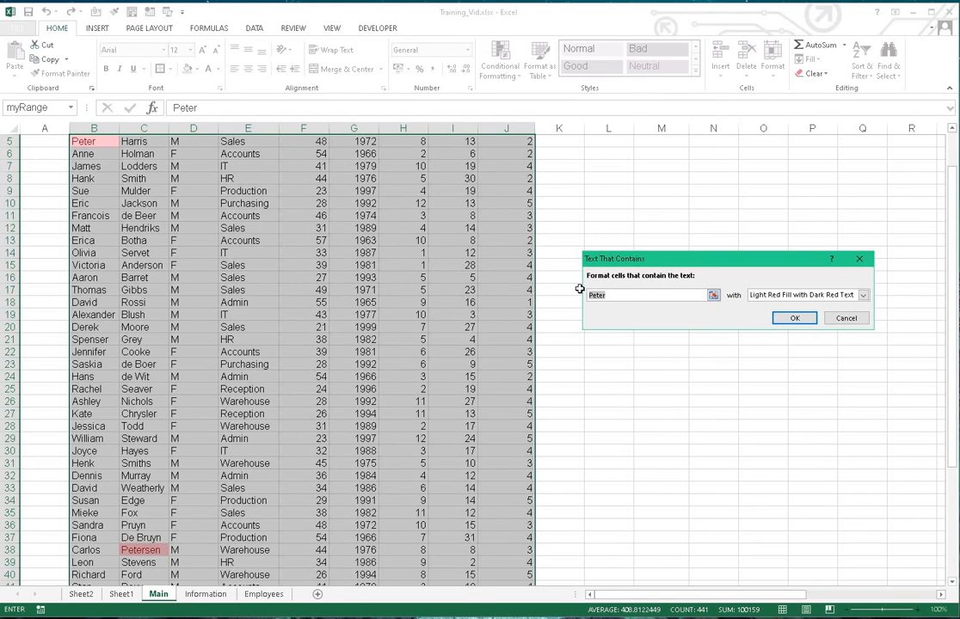
text(se)
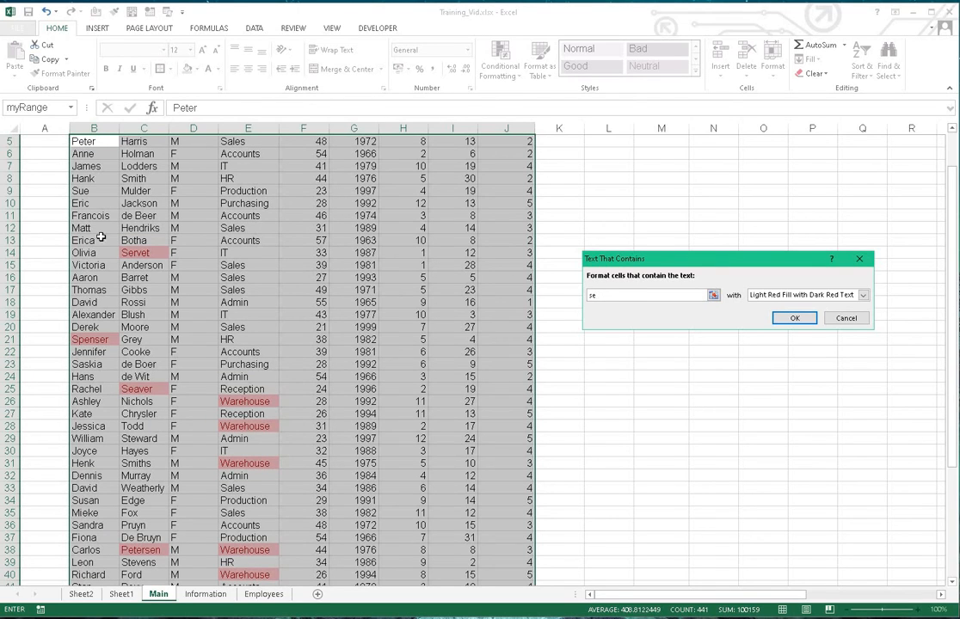
click(795, 319)
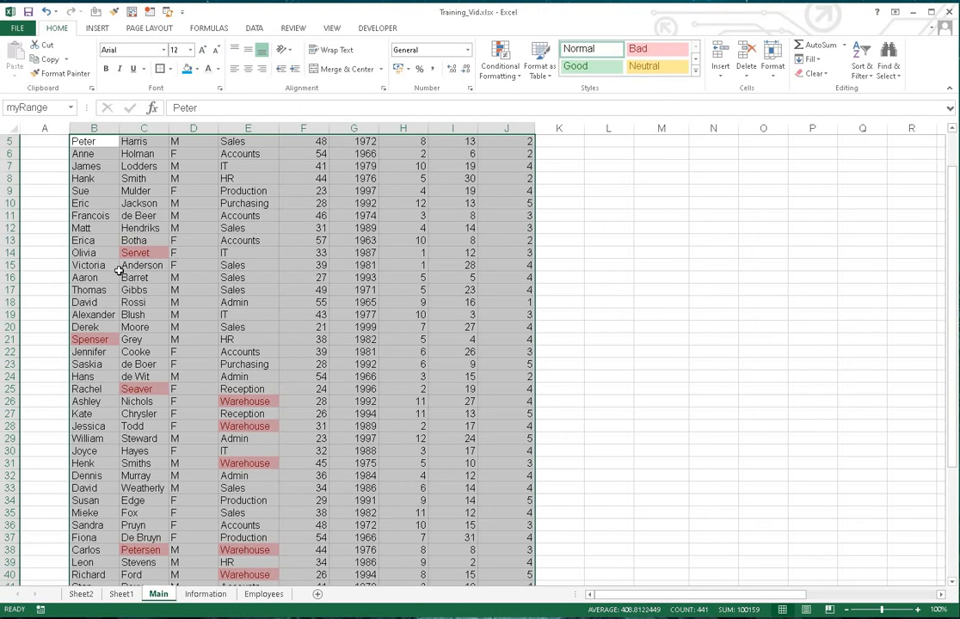
- Review which cells the text rule highlights, from the table's header down to its last row
scroll(191, 213, up, 2)
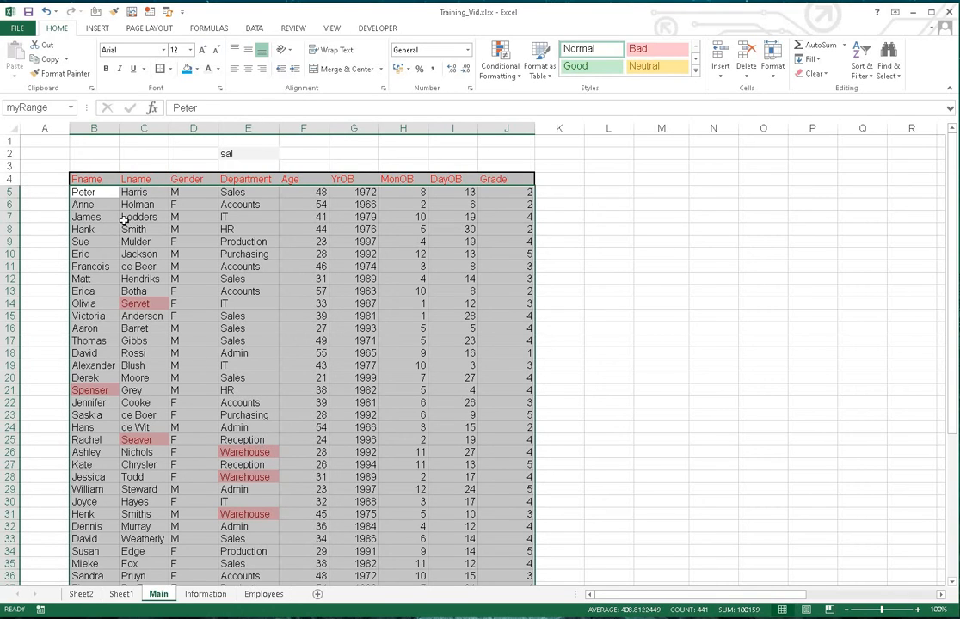
scroll(200, 484, down, 2)
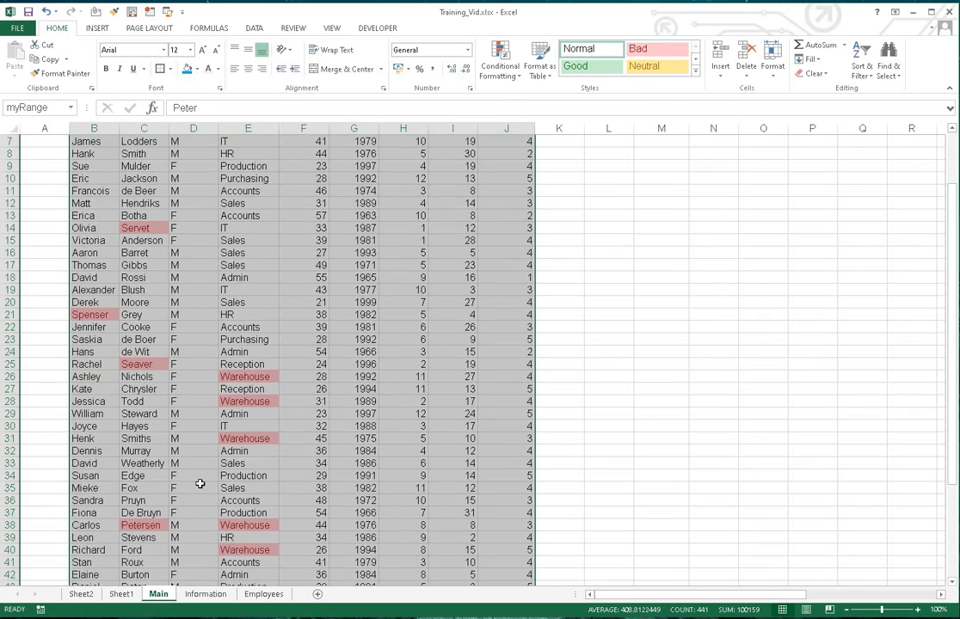
scroll(199, 484, down, 3)
scroll(199, 484, down, 2)
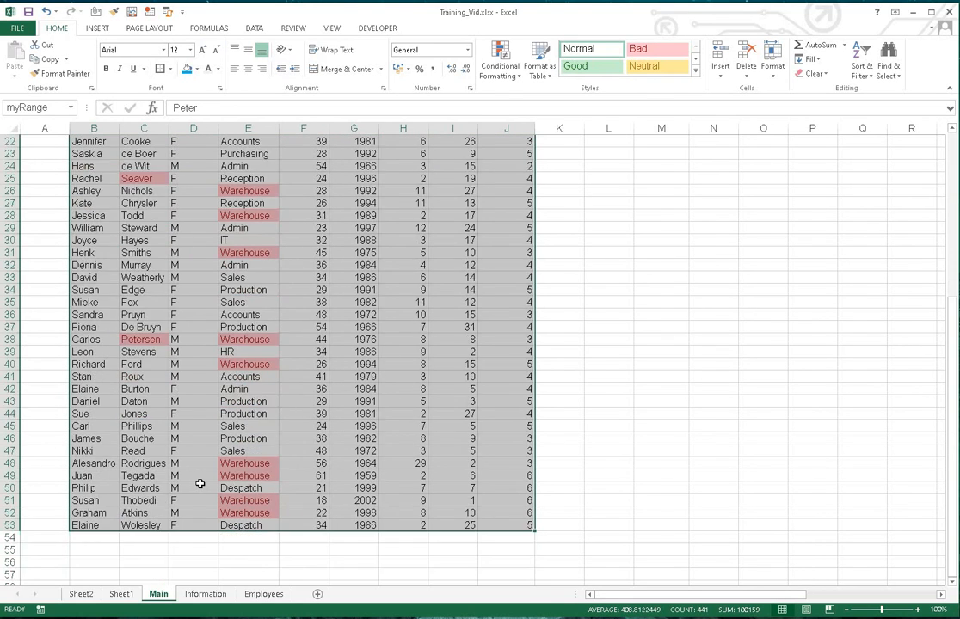
scroll(200, 484, up, 7)
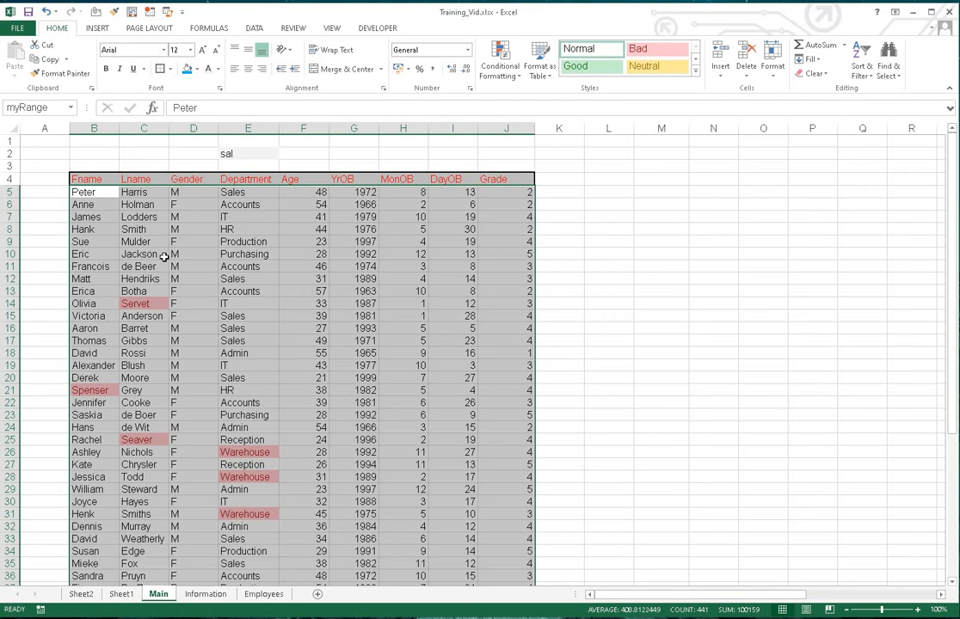
- Compare the partial criterion in E2 with the Department cells in rows 6 to 12 to examine how the formula rule evaluates them
click(231, 154)
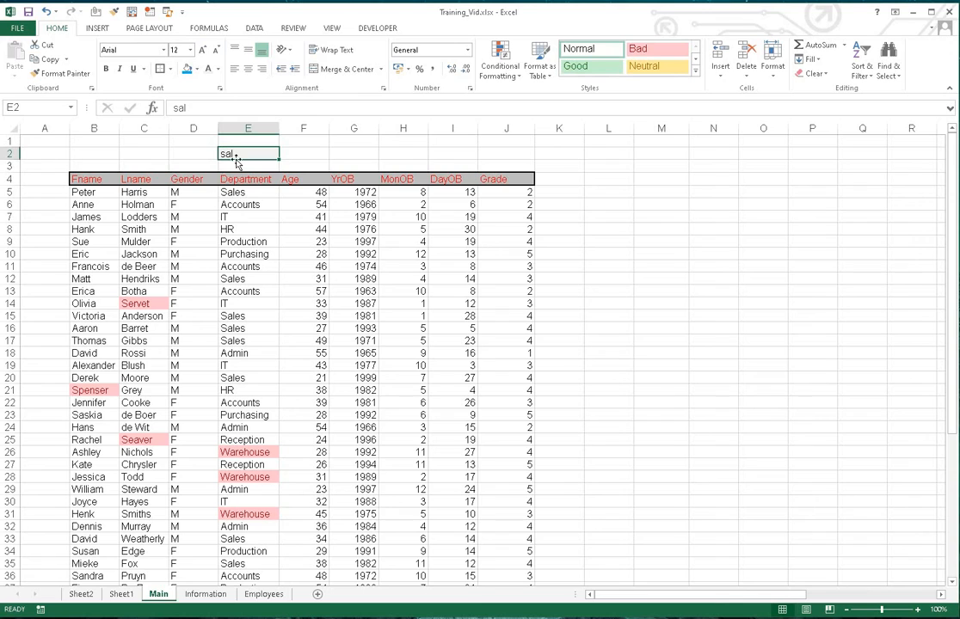
click(234, 279)
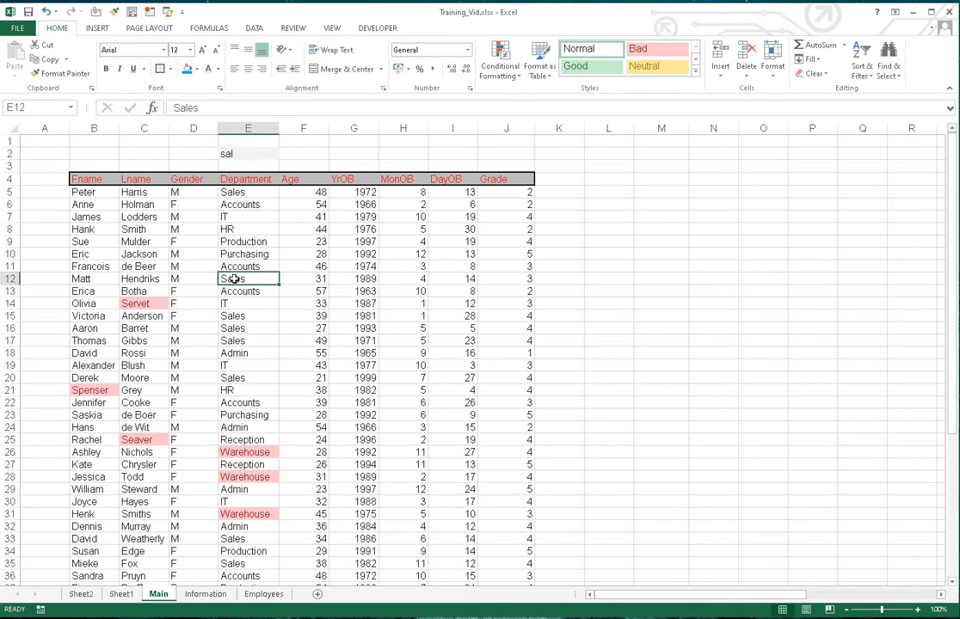
click(242, 203)
click(241, 216)
click(242, 229)
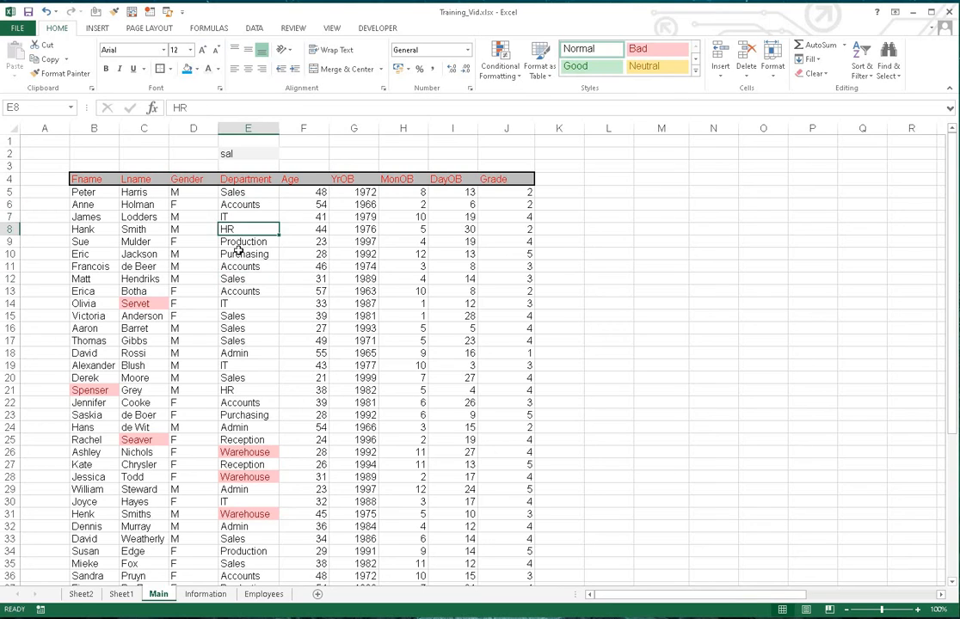
click(240, 254)
click(238, 266)
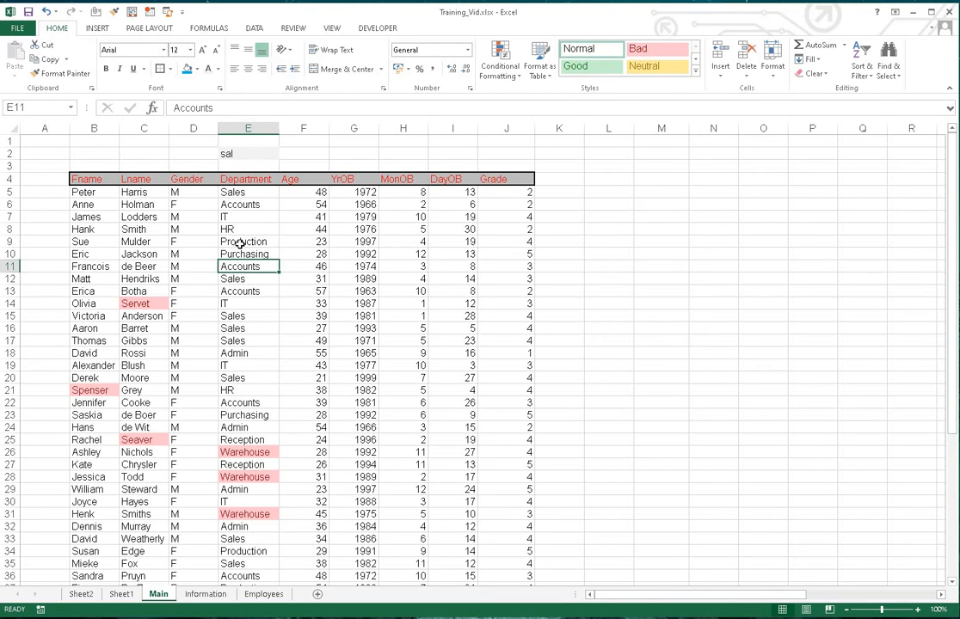
key(Down)
- Complete the department criterion in cell E2 so that it reads sales
click(242, 151)
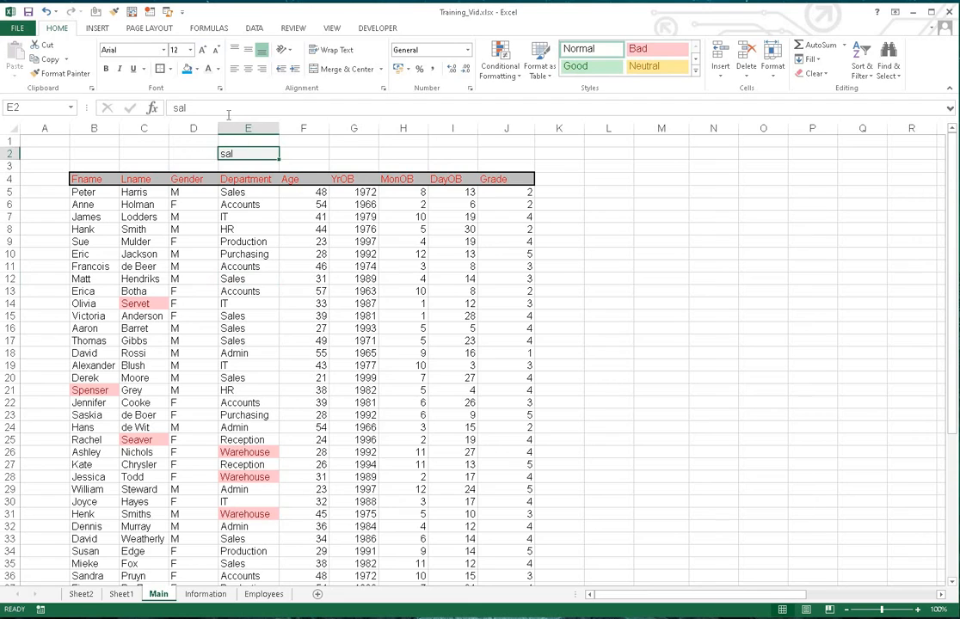
click(228, 112)
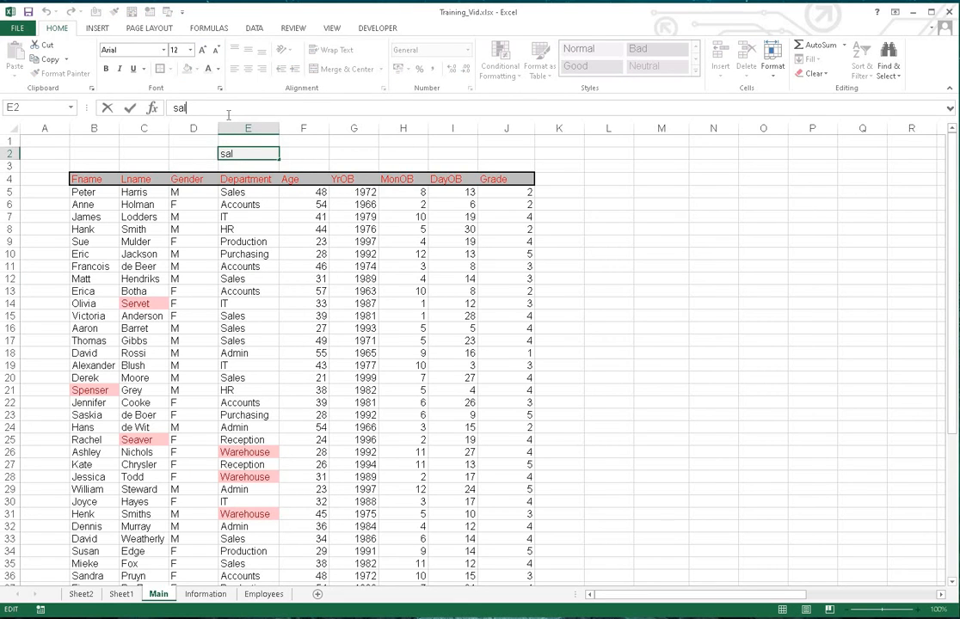
text(es)
key(Return)
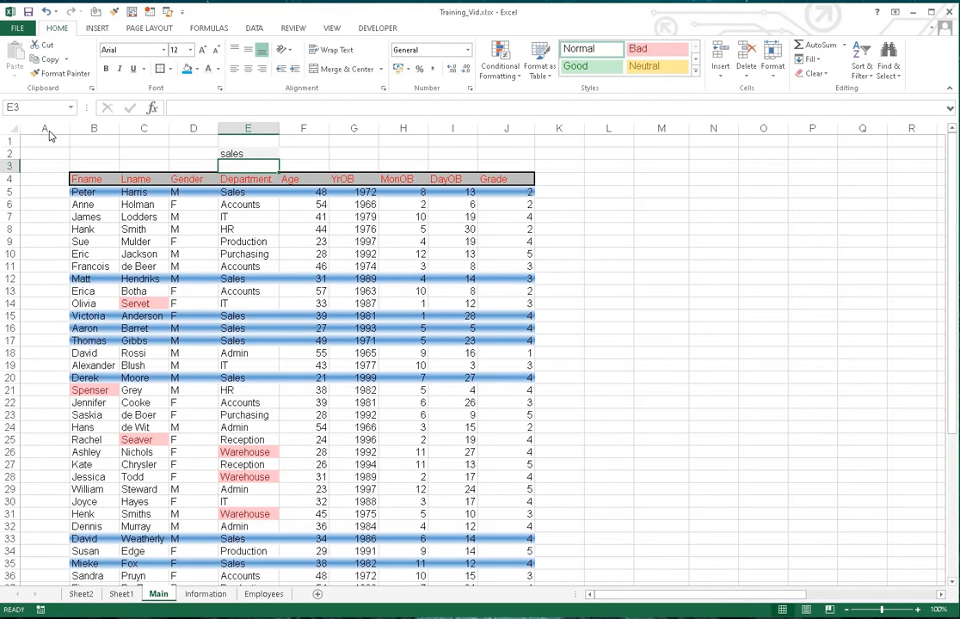
- Delete the "Cell Value contains 'se'" conditional formatting rule from myRange, keeping the formula rule
click(71, 109)
key(Return)
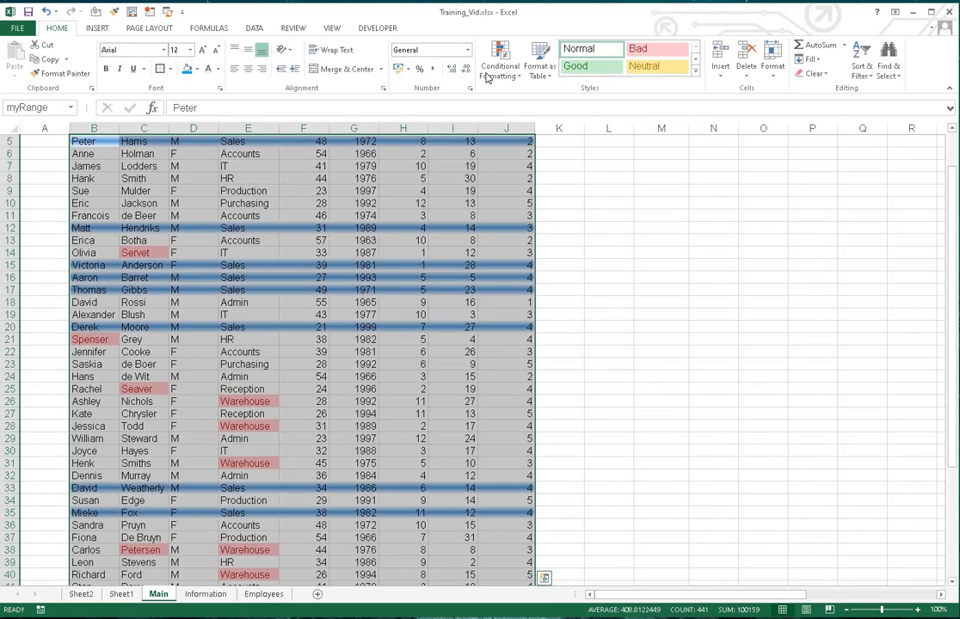
click(499, 65)
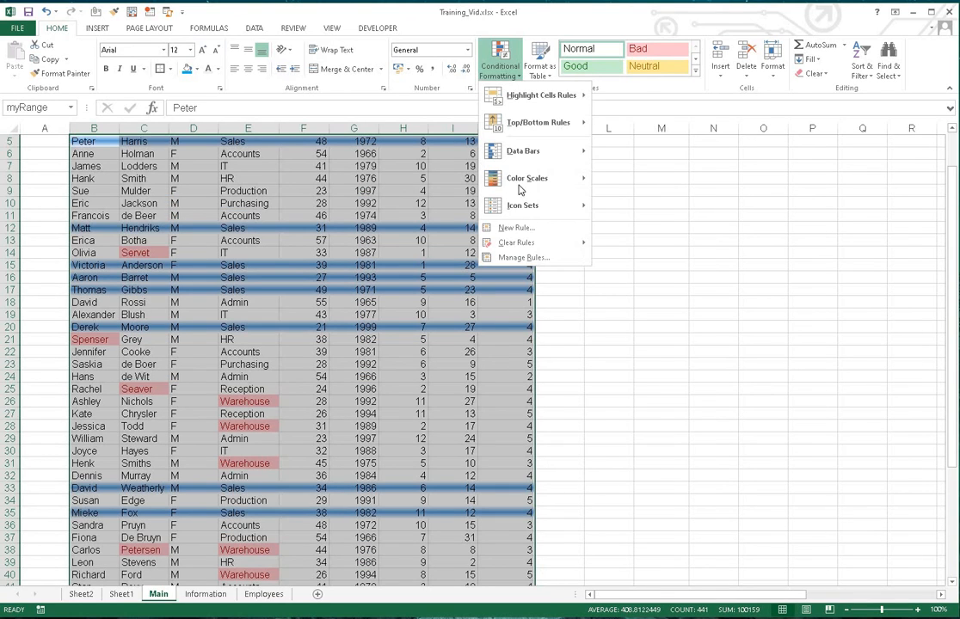
click(522, 257)
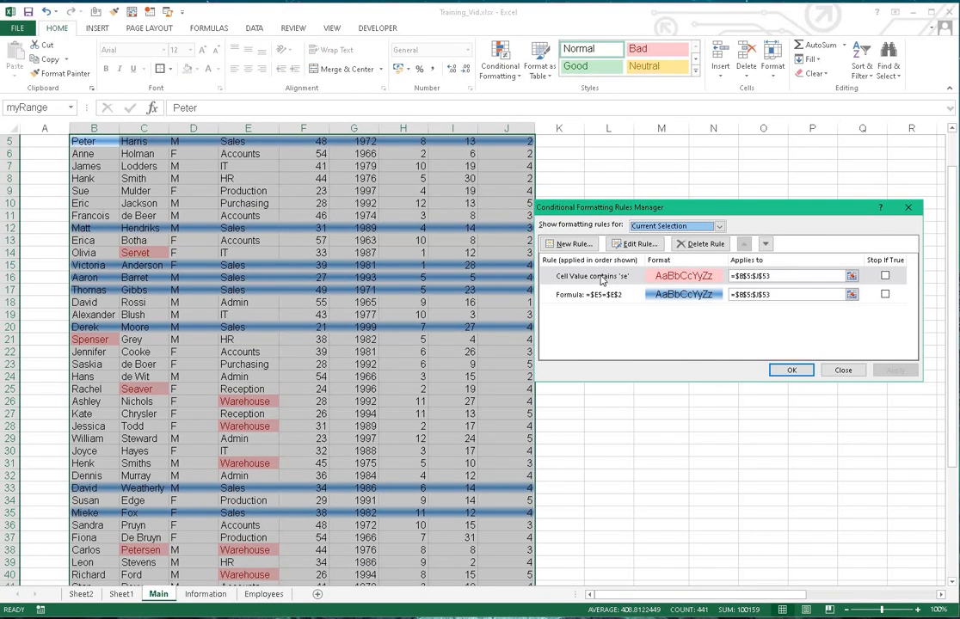
click(624, 277)
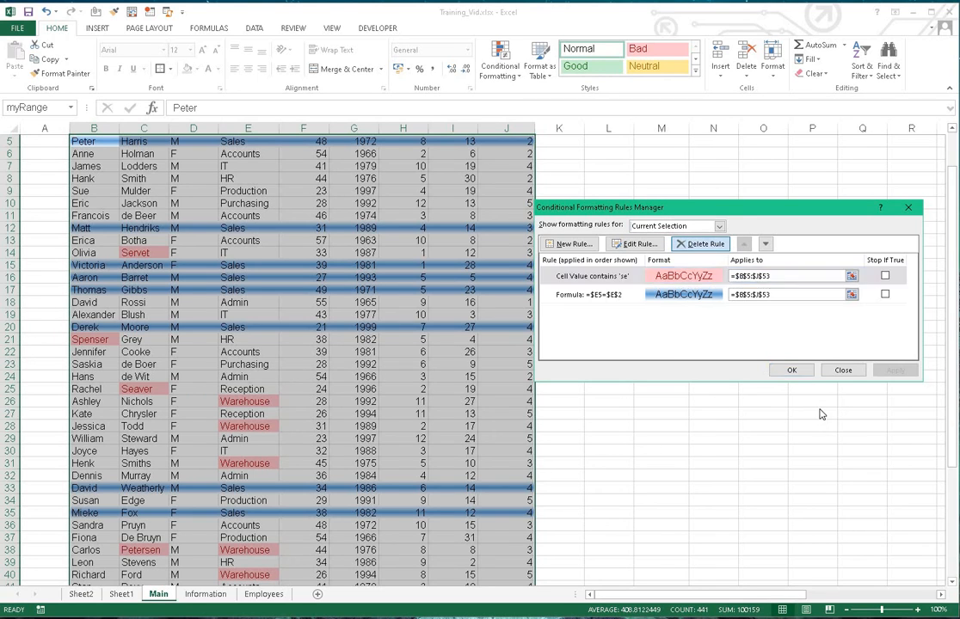
click(705, 244)
click(895, 370)
click(791, 370)
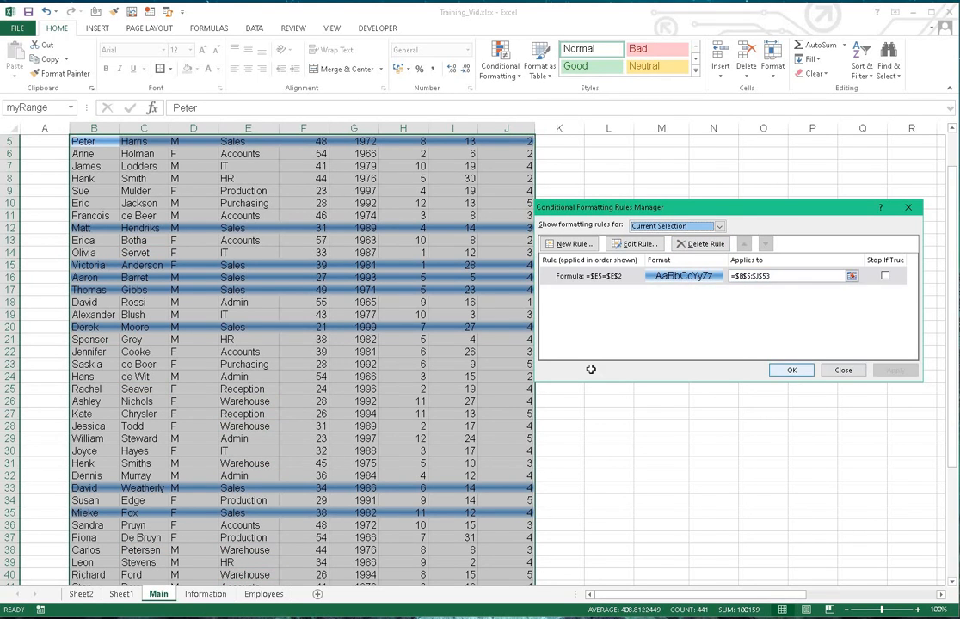
click(504, 277)
scroll(503, 277, up, 2)
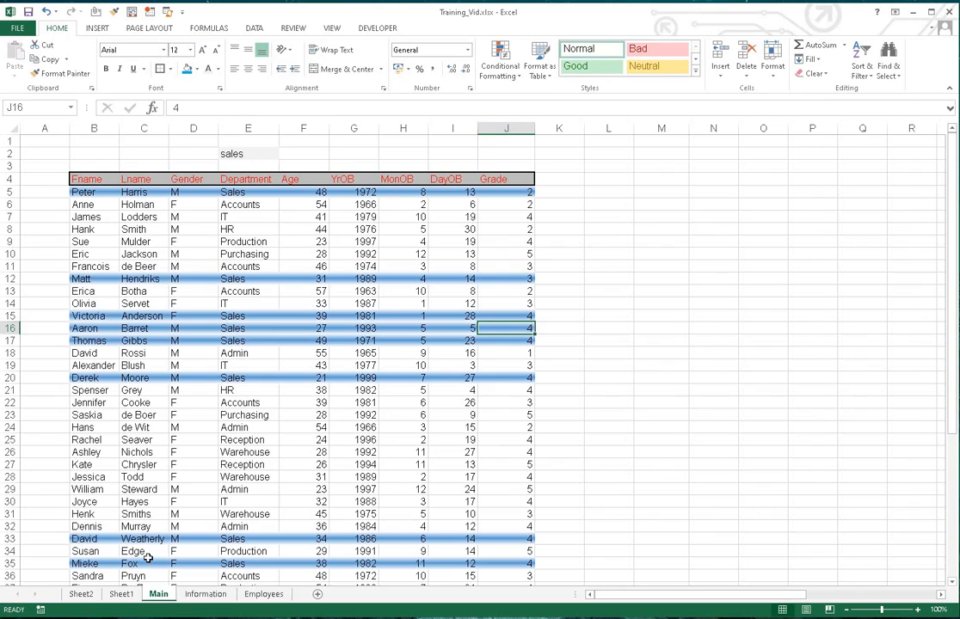
scroll(148, 558, down, 1)
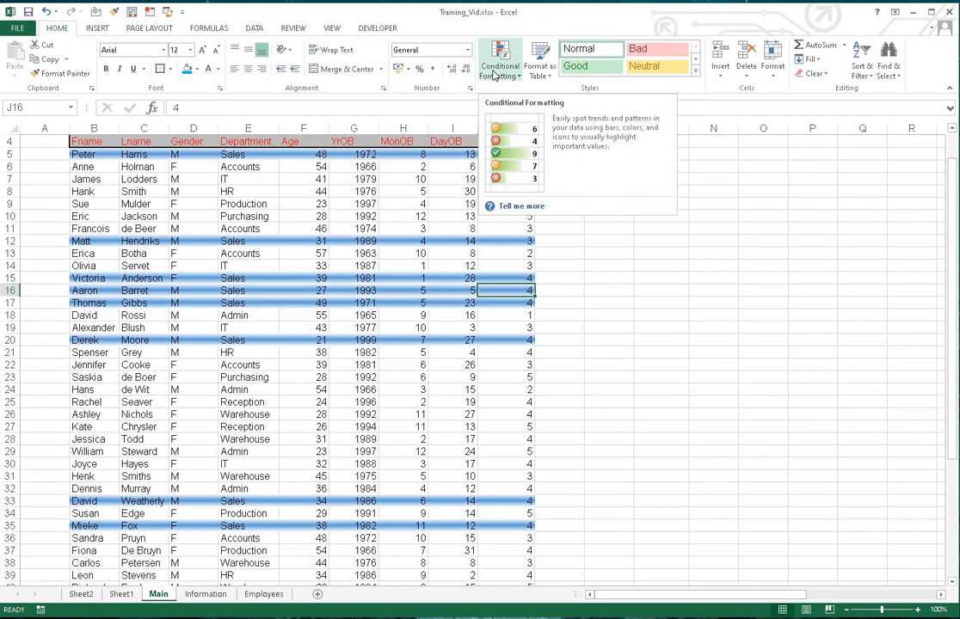
click(495, 75)
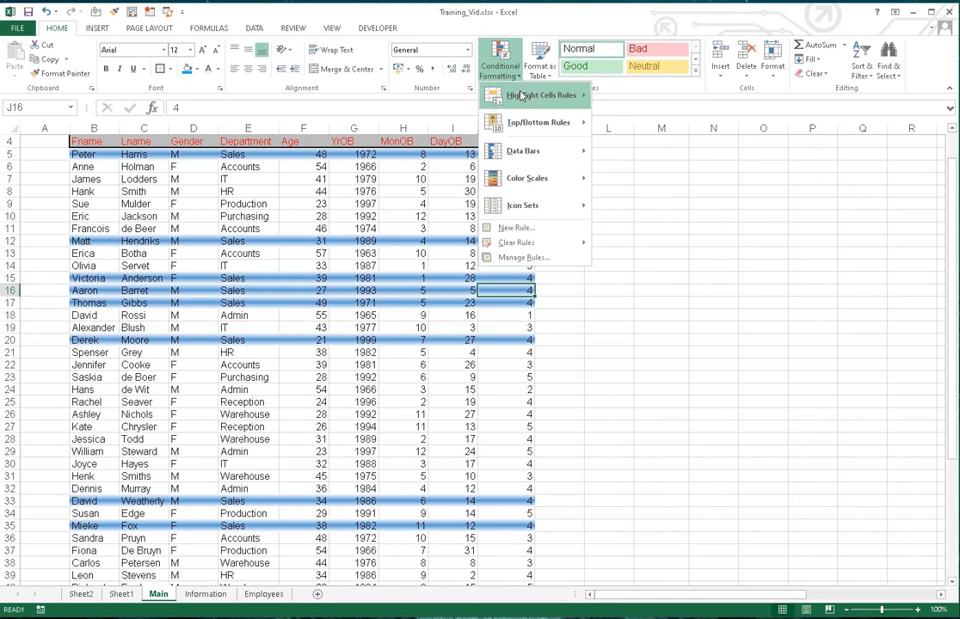
mouse_move(559, 96)
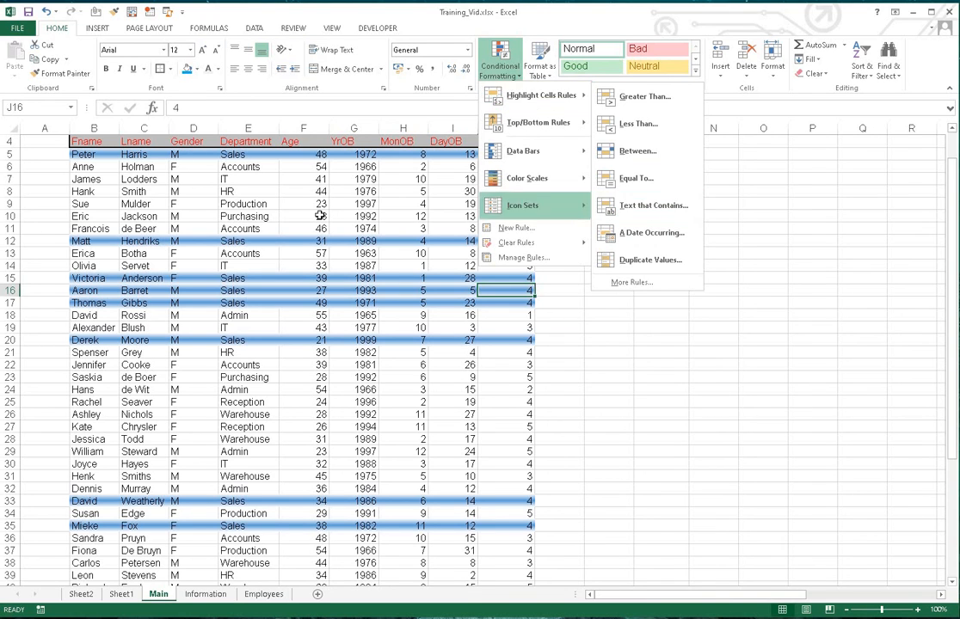
click(258, 187)
scroll(234, 205, up, 1)
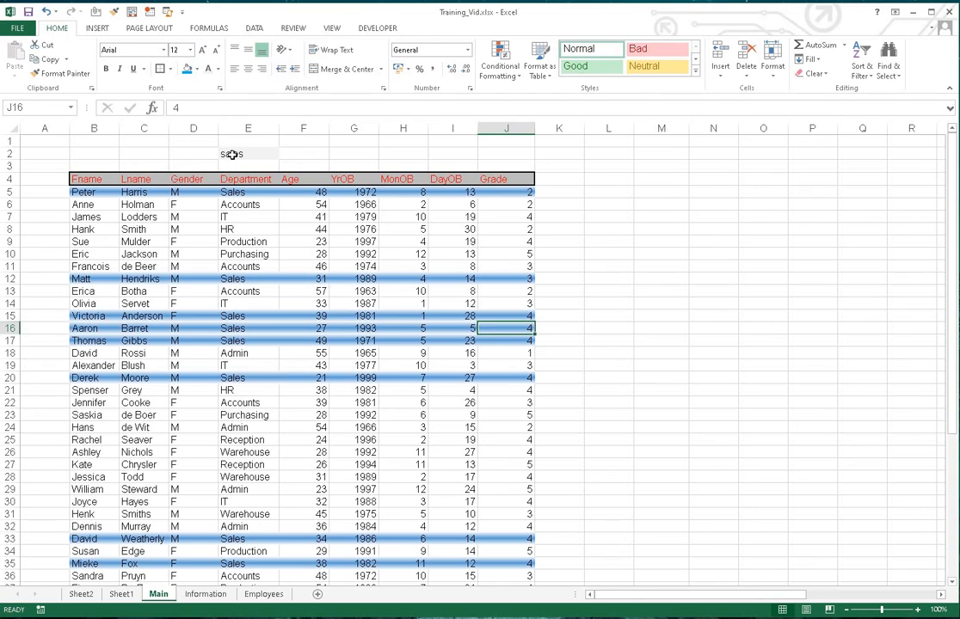
- Compare the criterion in E2 with Department cell E12, and inspect cells F2 and D2 above the Age and Gender columns
click(232, 154)
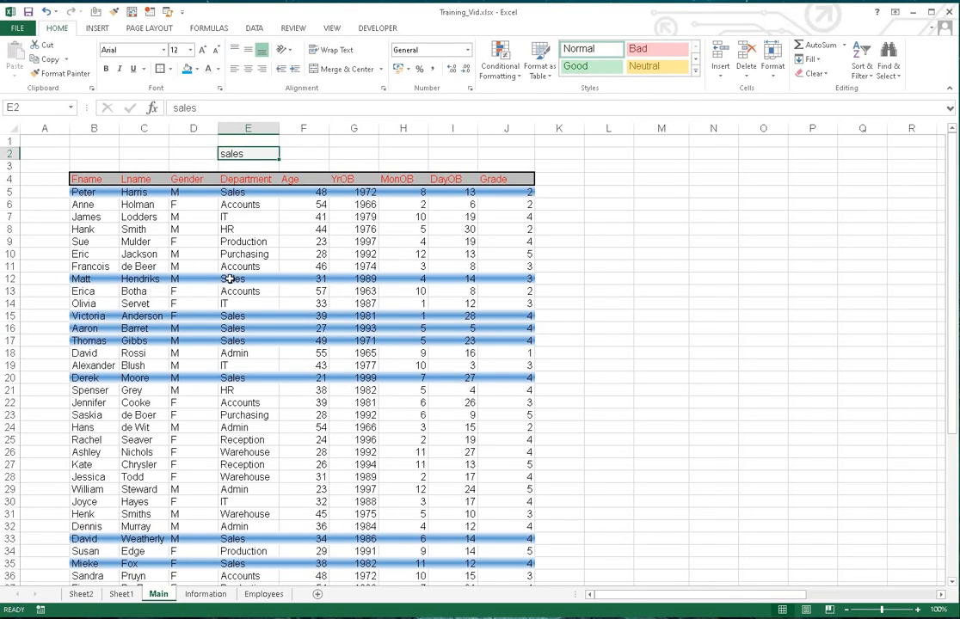
click(230, 279)
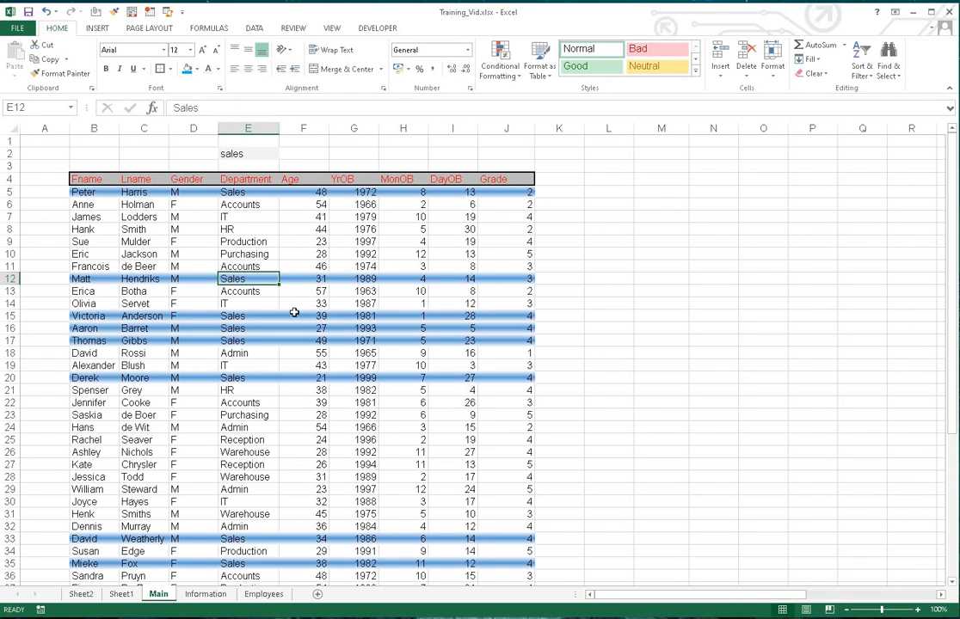
click(317, 154)
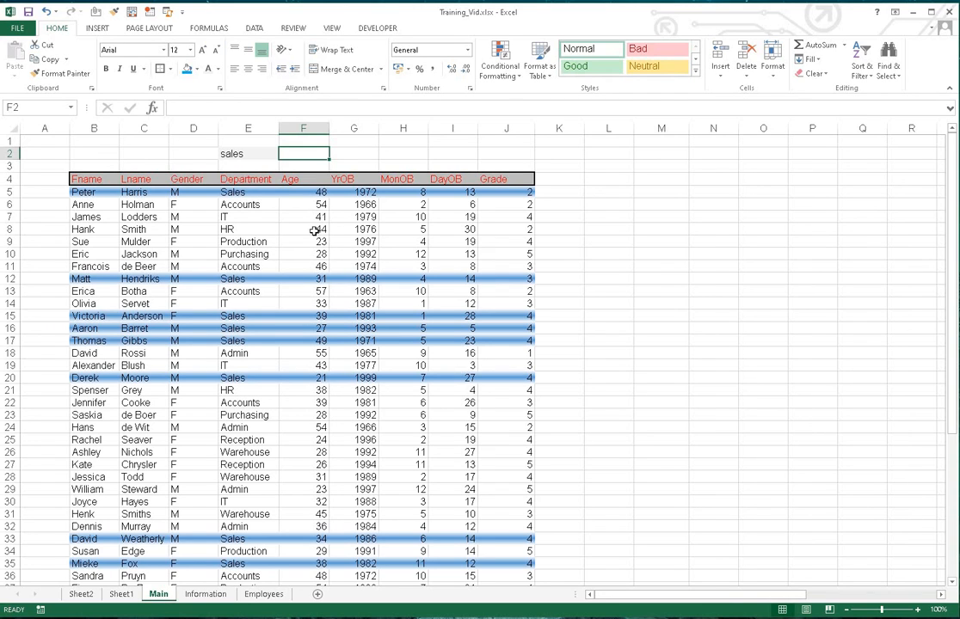
click(194, 155)
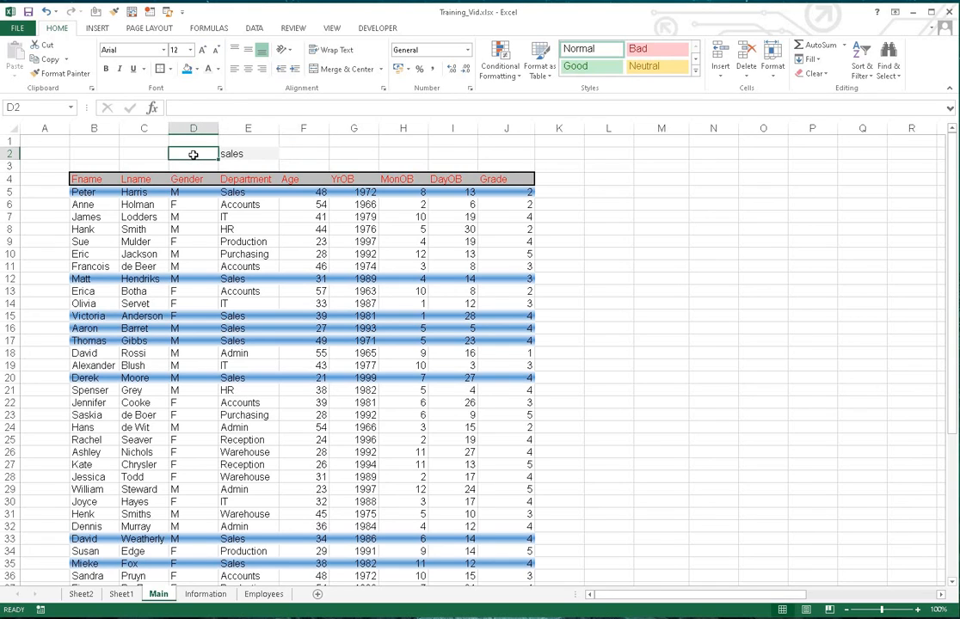